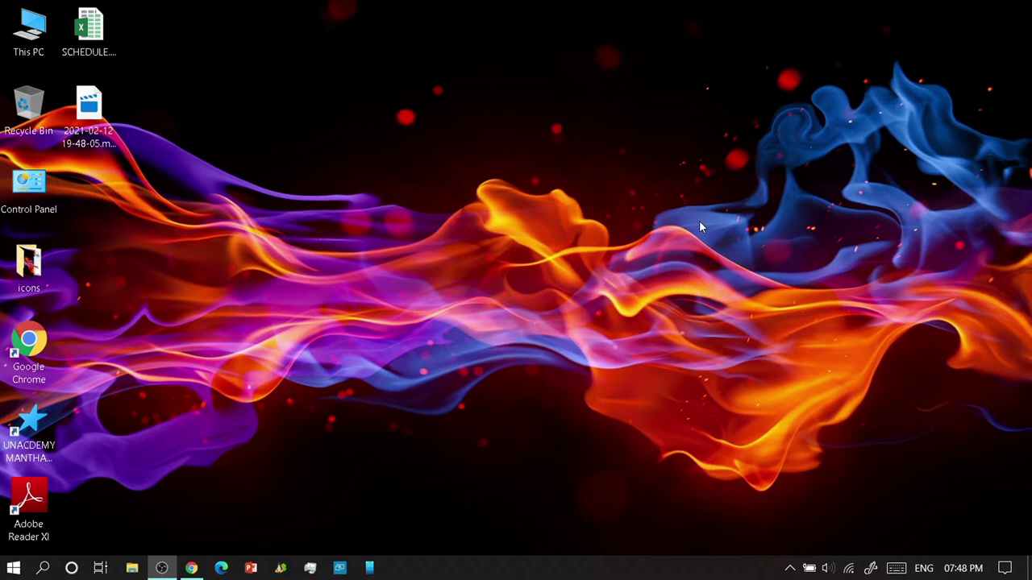
# Step: Review the recording devices in the Windows Sound settings and close the dialog without changing anything
pyautogui.rightClick(699, 220)
pyautogui.click(749, 272)
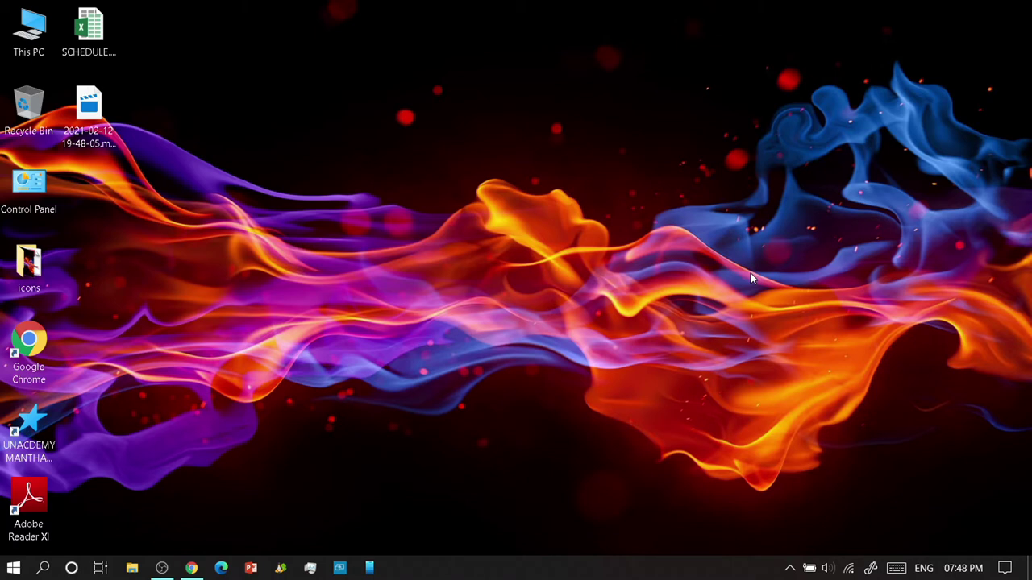
pyautogui.rightClick(828, 569)
pyautogui.click(858, 528)
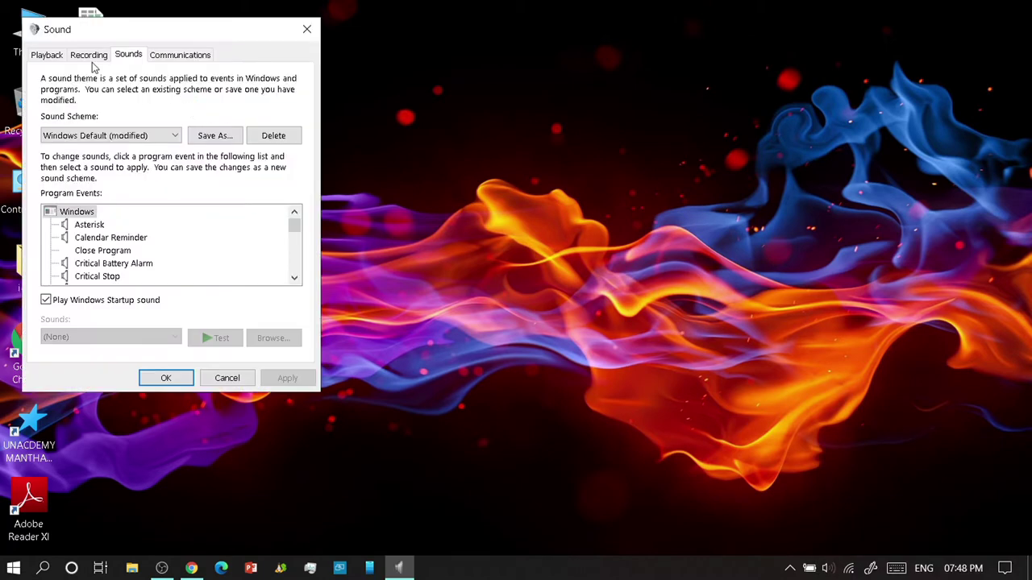
pyautogui.click(93, 58)
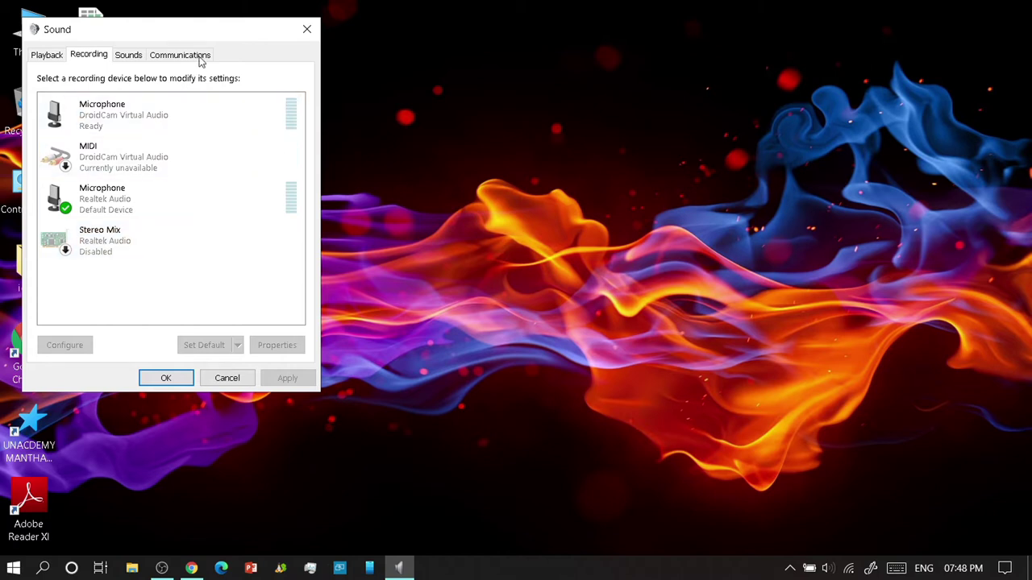
pyautogui.moveTo(216, 31); pyautogui.dragTo(220, 35)
pyautogui.click(329, 68)
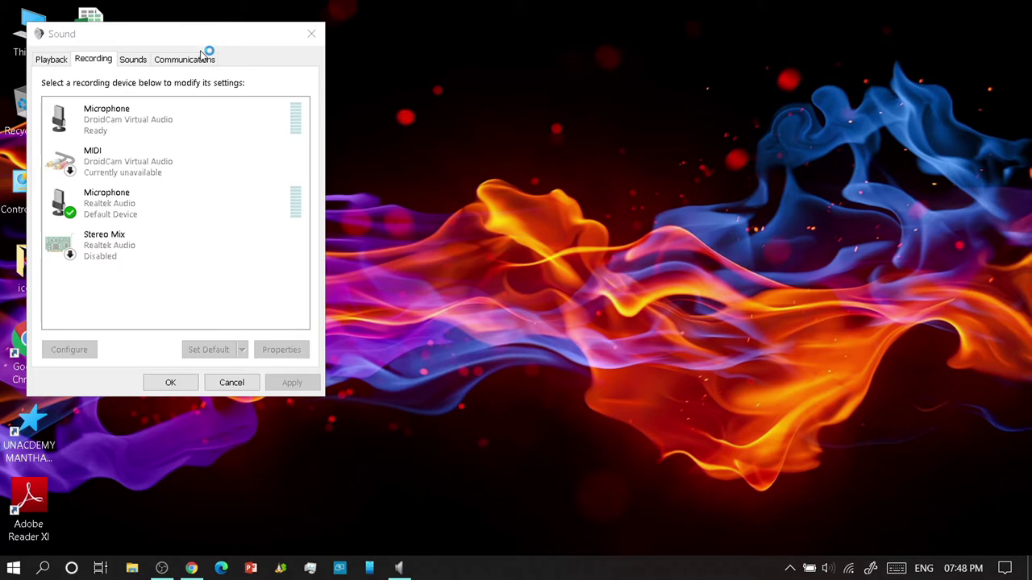
pyautogui.moveTo(203, 28); pyautogui.dragTo(212, 30)
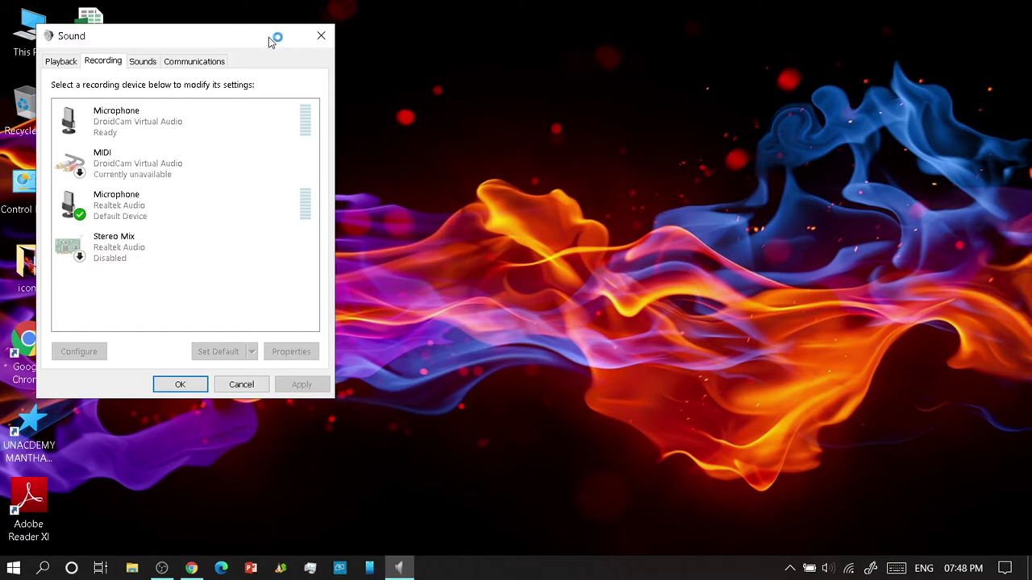
pyautogui.moveTo(272, 44); pyautogui.dragTo(302, 51)
pyautogui.moveTo(238, 40); pyautogui.dragTo(252, 55)
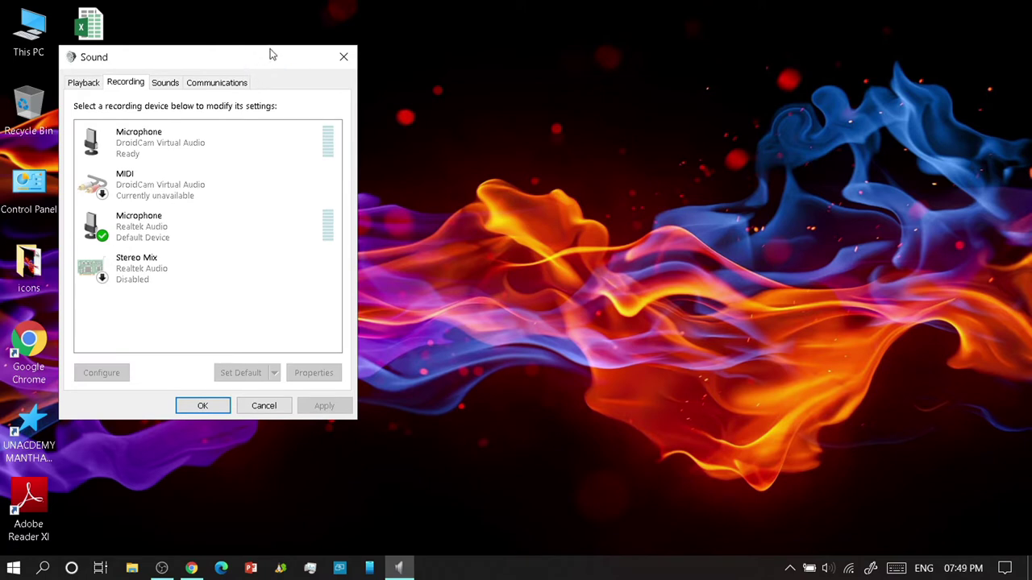
pyautogui.click(344, 58)
pyautogui.rightClick(347, 63)
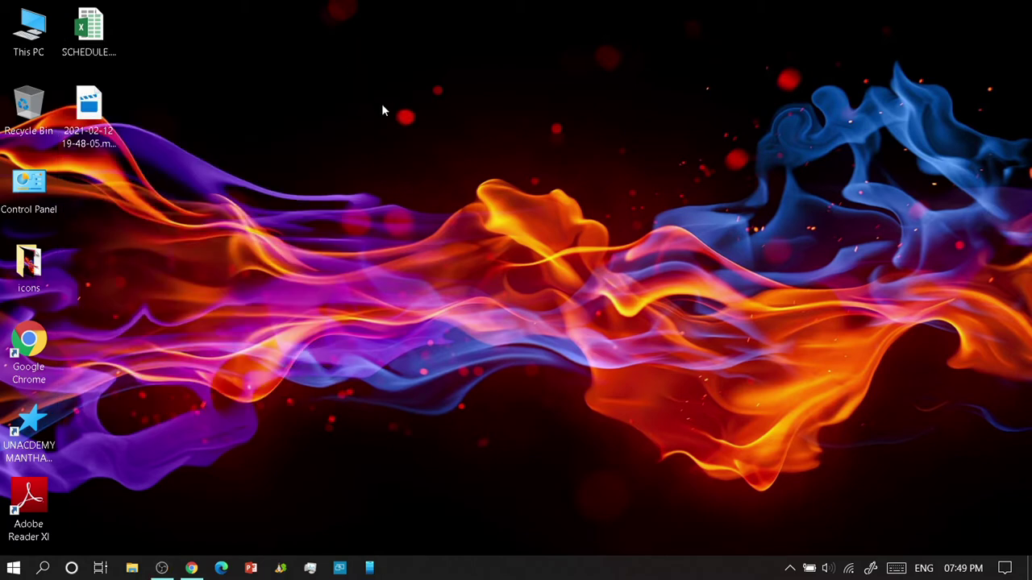
pyautogui.click(413, 114)
pyautogui.rightClick(413, 118)
pyautogui.click(443, 168)
pyautogui.rightClick(443, 167)
pyautogui.click(461, 215)
pyautogui.rightClick(462, 214)
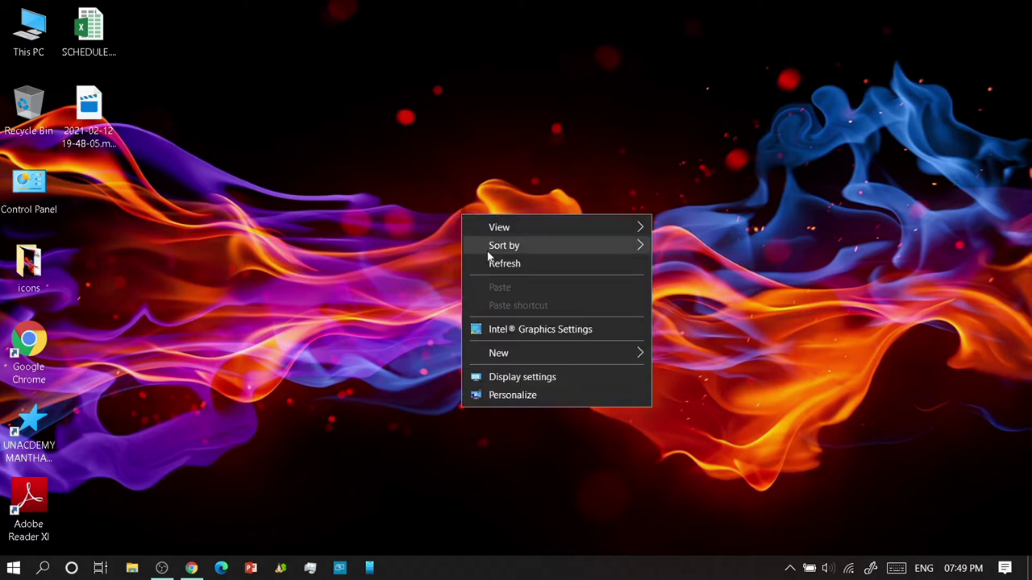
pyautogui.click(494, 263)
pyautogui.rightClick(496, 263)
pyautogui.click(528, 313)
pyautogui.rightClick(470, 5)
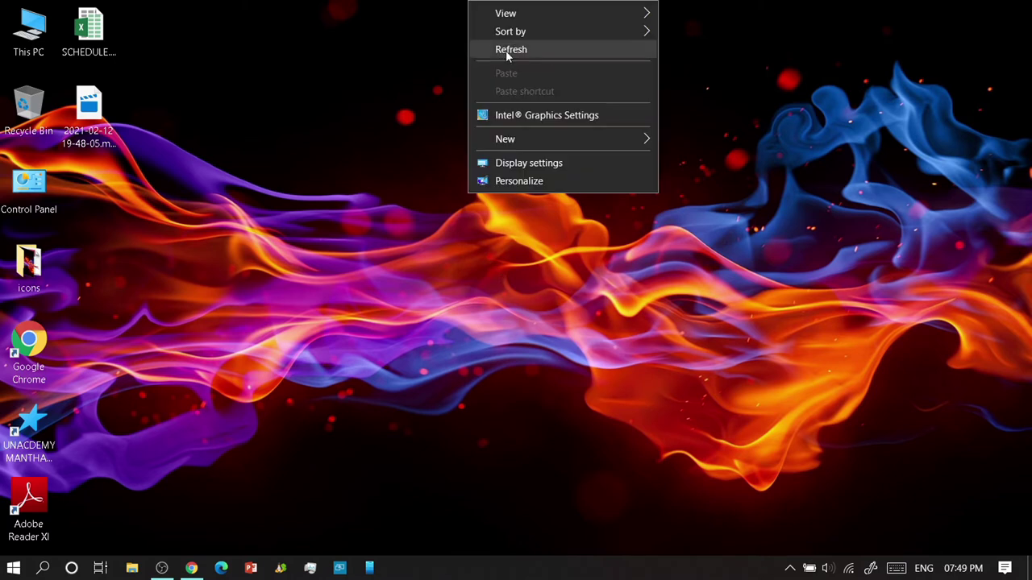
pyautogui.click(506, 50)
pyautogui.rightClick(506, 50)
pyautogui.click(519, 95)
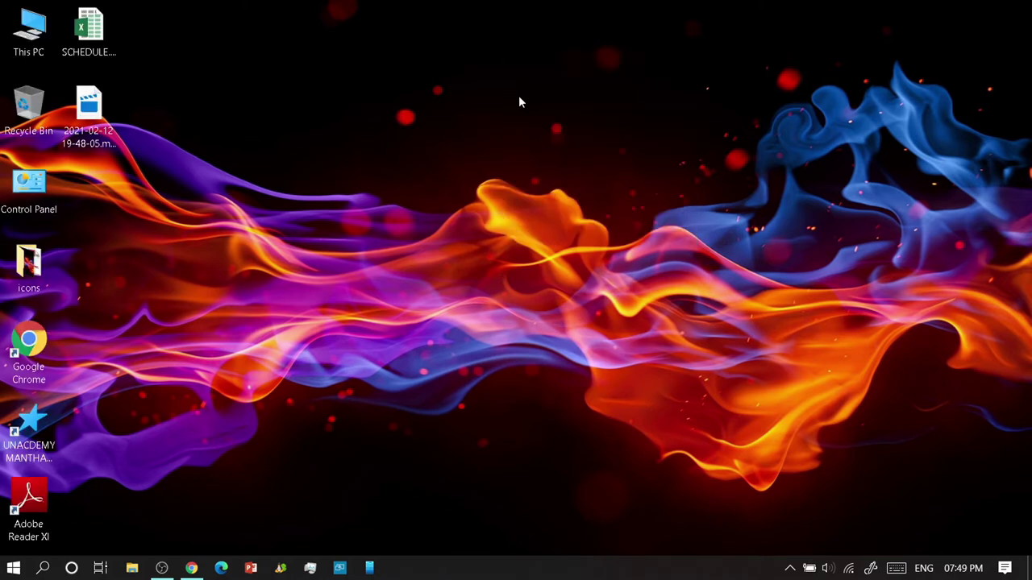
pyautogui.rightClick(518, 95)
pyautogui.click(537, 146)
pyautogui.rightClick(538, 148)
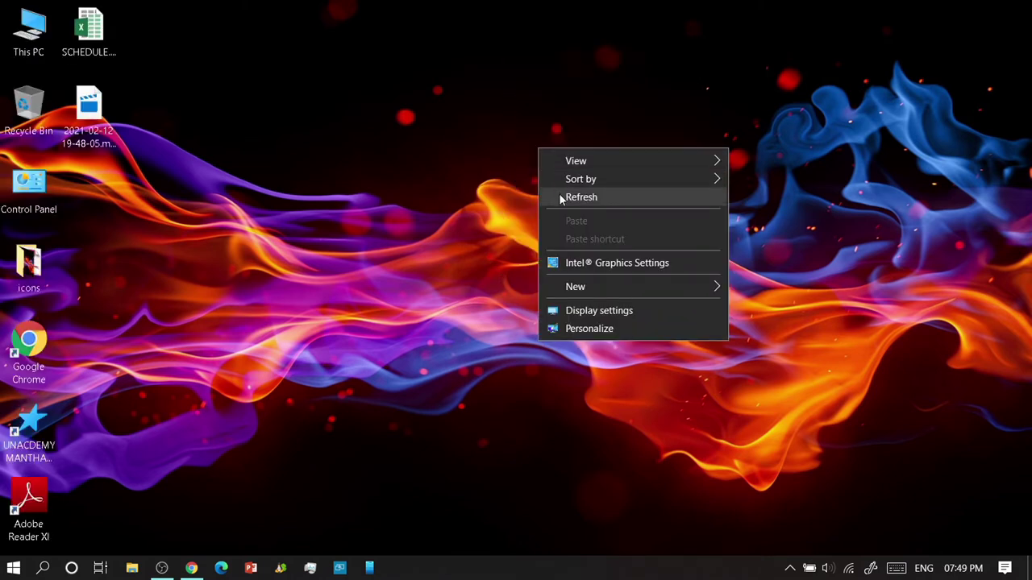
pyautogui.click(562, 197)
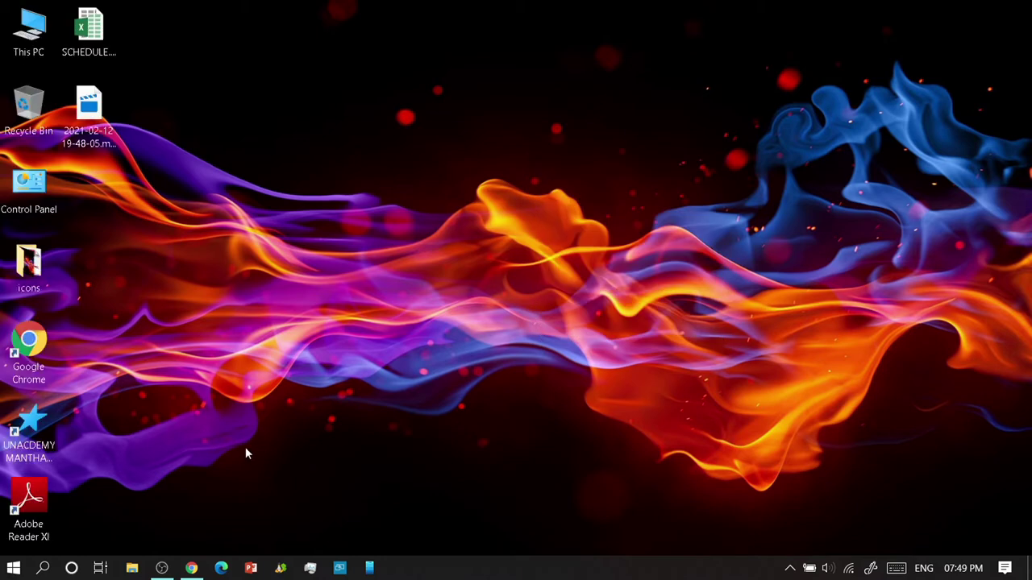
# Step: Switch to Chrome and examine the Dell Drivers & Downloads page down to the product identification section
pyautogui.click(191, 569)
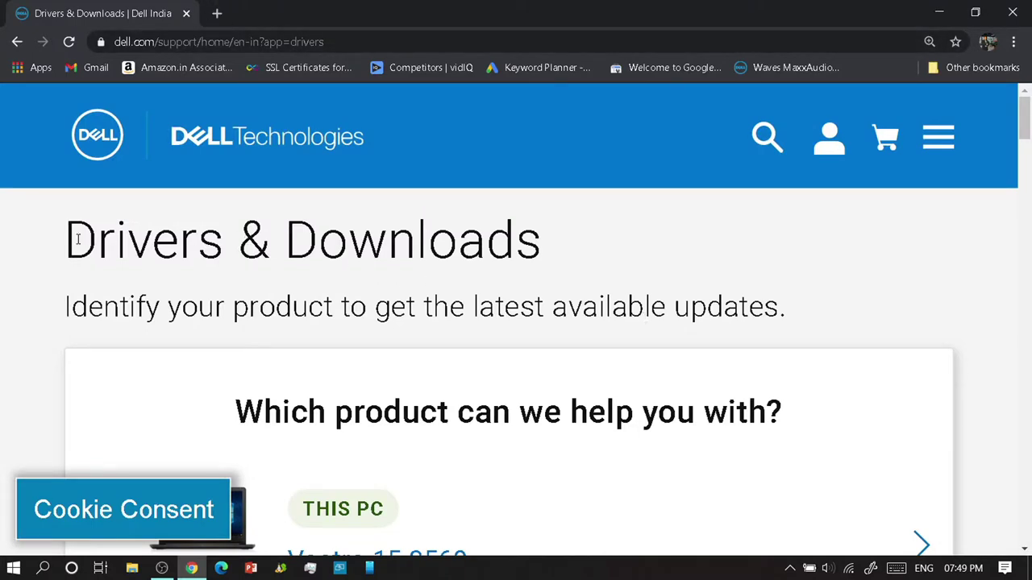
pyautogui.moveTo(67, 239); pyautogui.dragTo(554, 261)
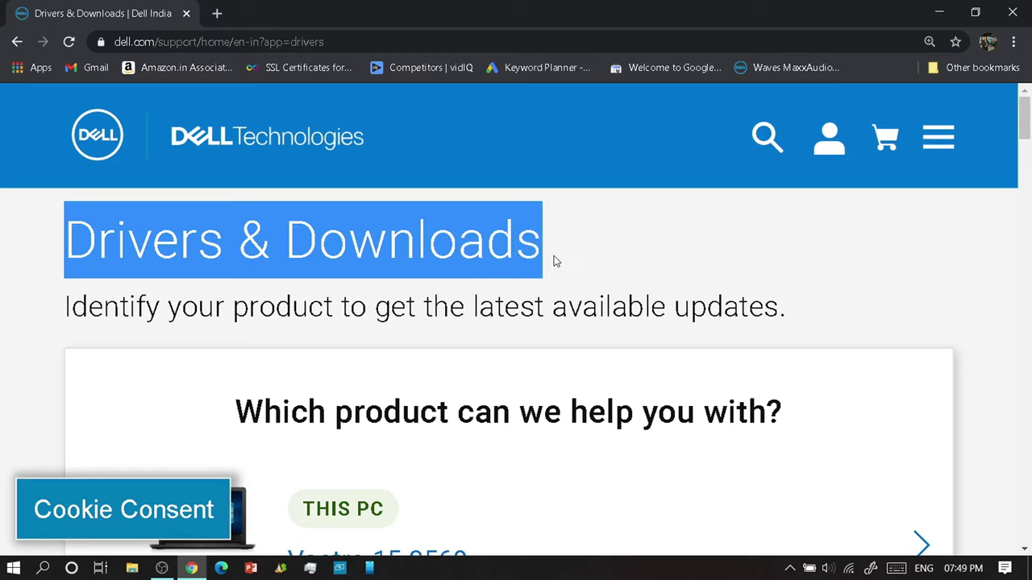
pyautogui.scroll(-3, 466, 193)
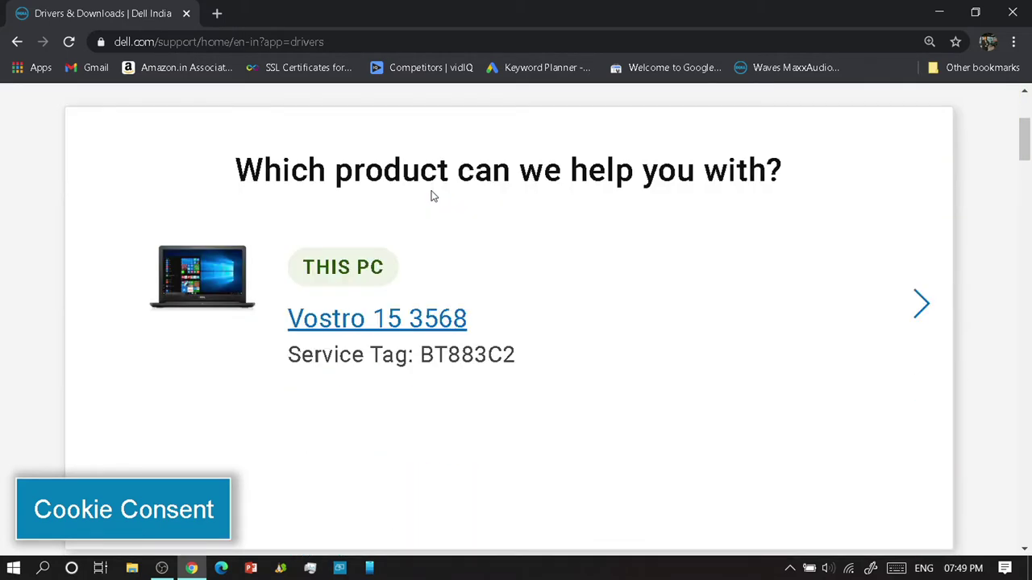
pyautogui.scroll(-1, 431, 196)
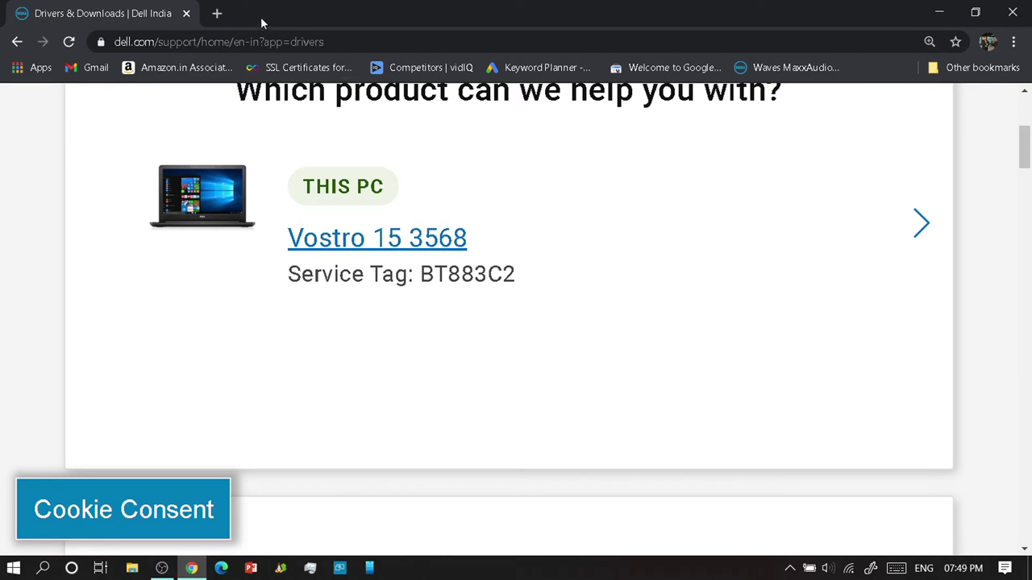
# Step: Search Google for "vostro 15 3568 manual" in a new browser tab
pyautogui.click(216, 13)
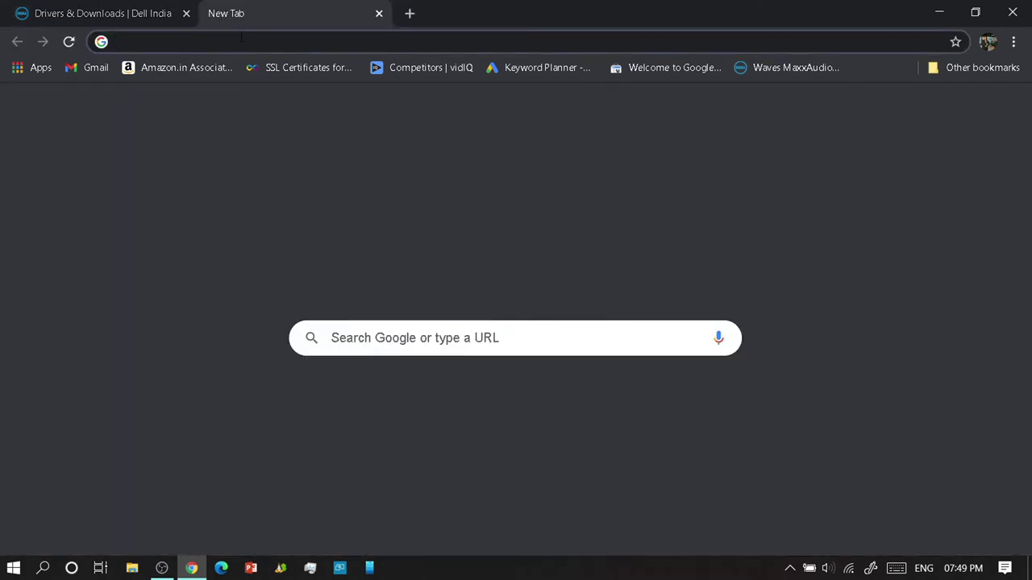
pyautogui.write('vost')
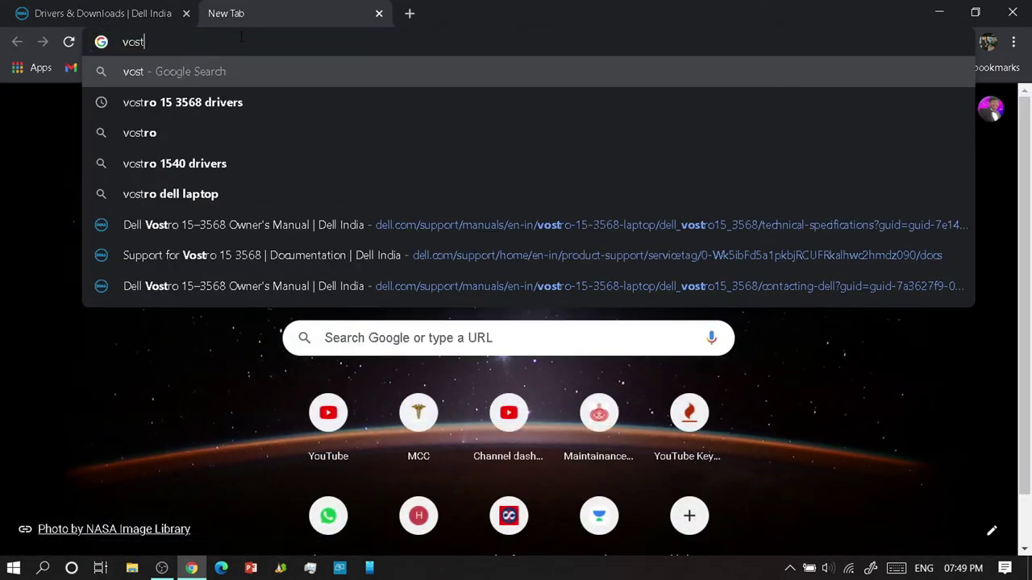
pyautogui.write('ro')
pyautogui.press('Down')
pyautogui.press('Down')
pyautogui.press('Down')
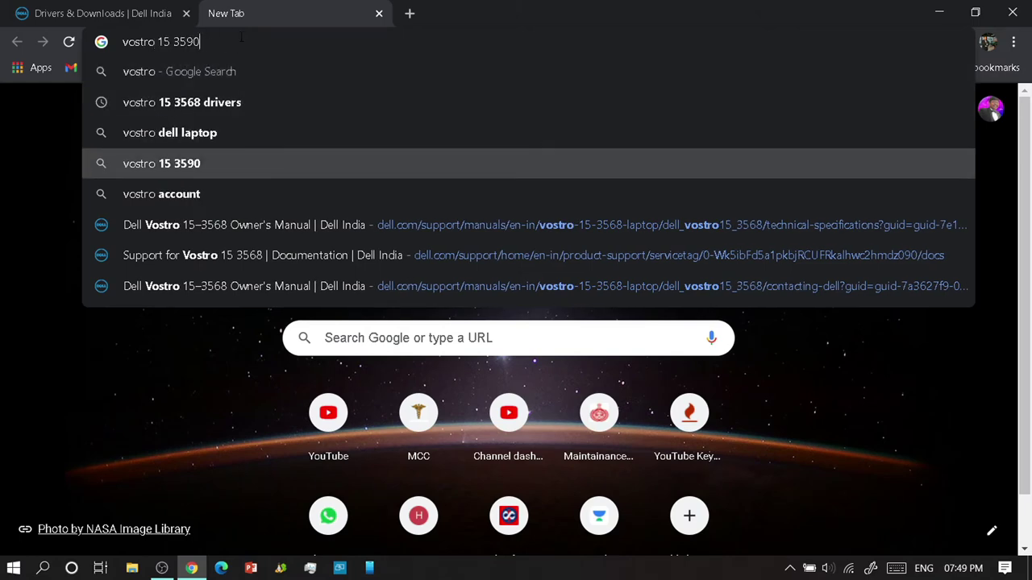
pyautogui.press('Up')
pyautogui.press('Up')
pyautogui.press('Up')
pyautogui.press('Down')
pyautogui.press('BackSpace')
pyautogui.press('BackSpace')
pyautogui.press('BackSpace')
pyautogui.press('BackSpace')
pyautogui.press('BackSpace')
pyautogui.press('BackSpace')
pyautogui.press('BackSpace')
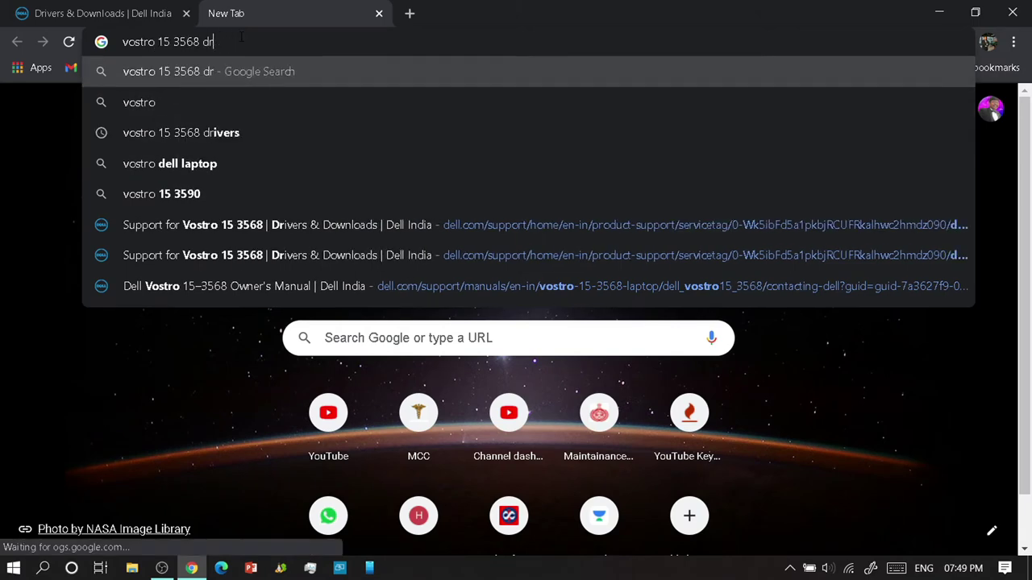
pyautogui.write('manual')
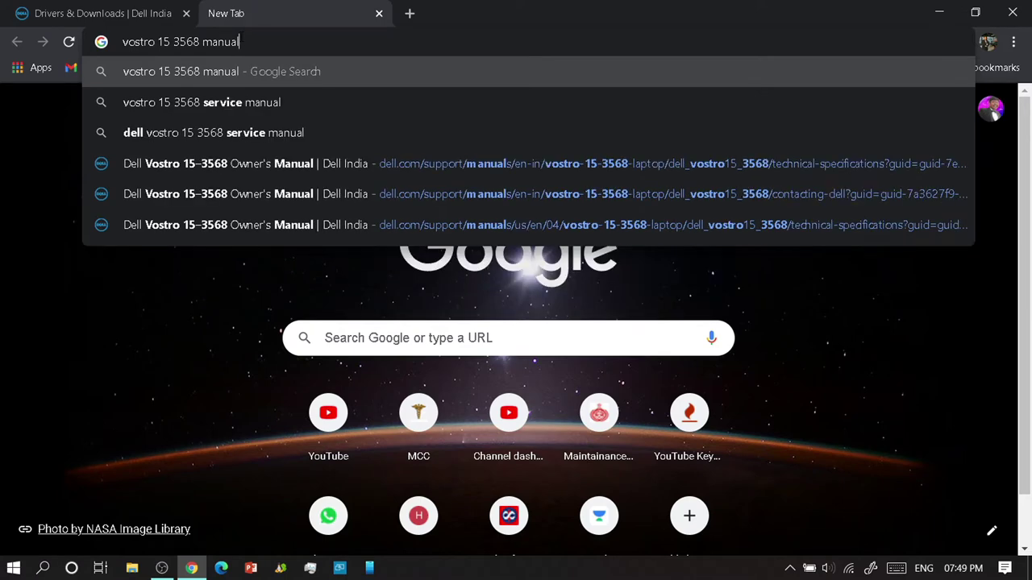
pyautogui.press('Return')
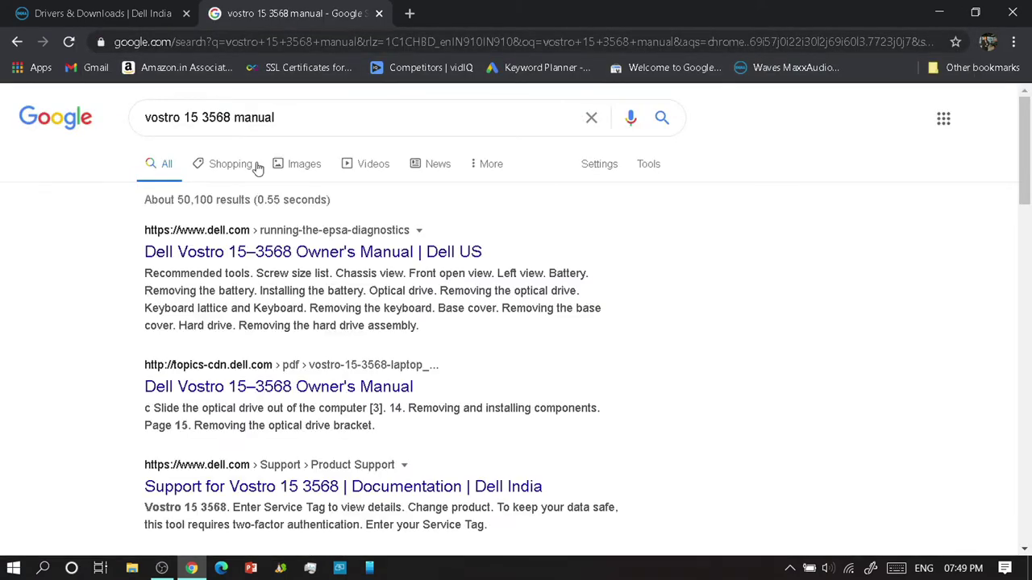
# Step: Open the Dell US result for the Vostro 15-3568 Owner's Manual and go to its Technical specifications section
pyautogui.click(320, 261)
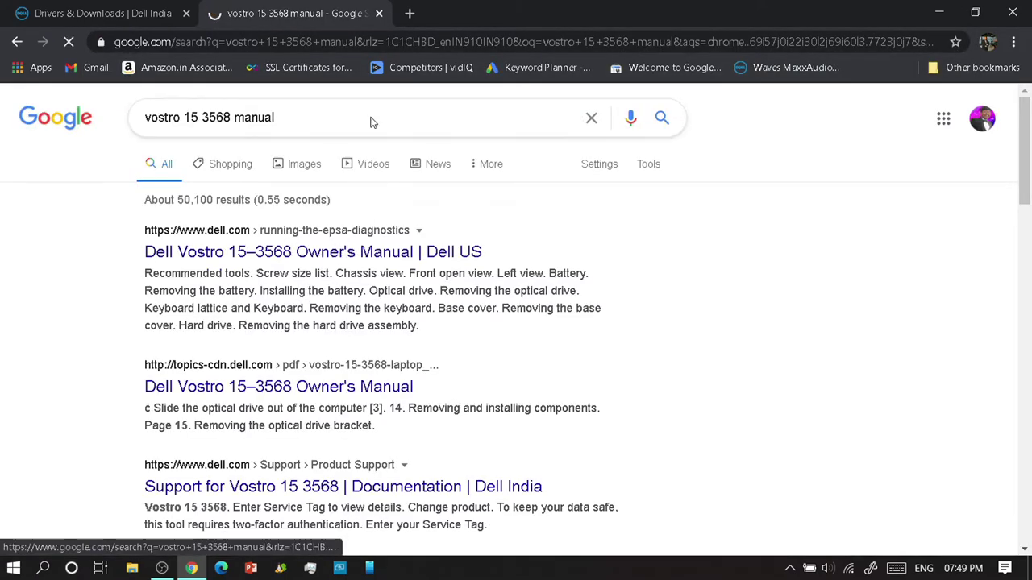
pyautogui.scroll(-10, 553, 285)
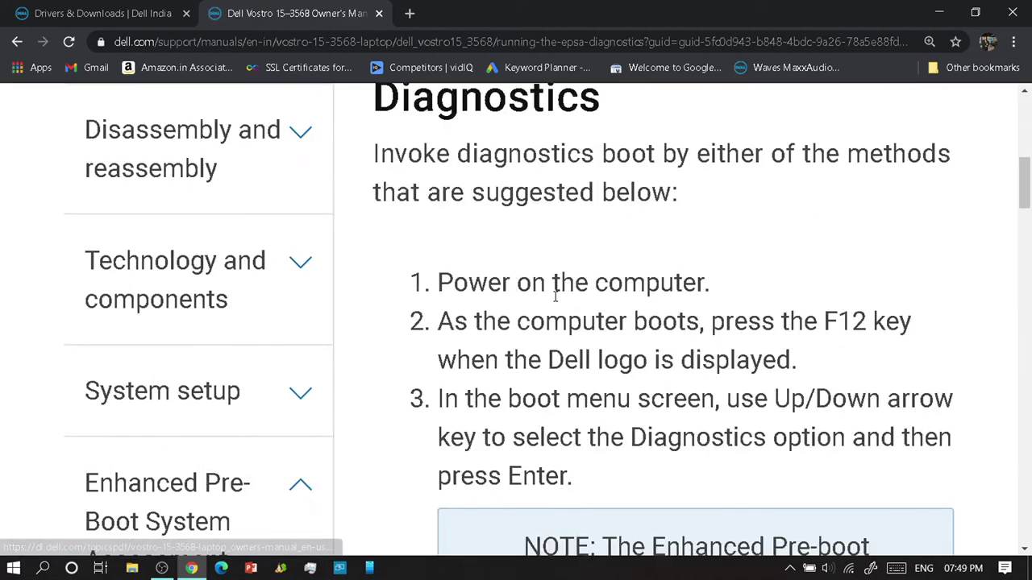
pyautogui.scroll(-15, 555, 294)
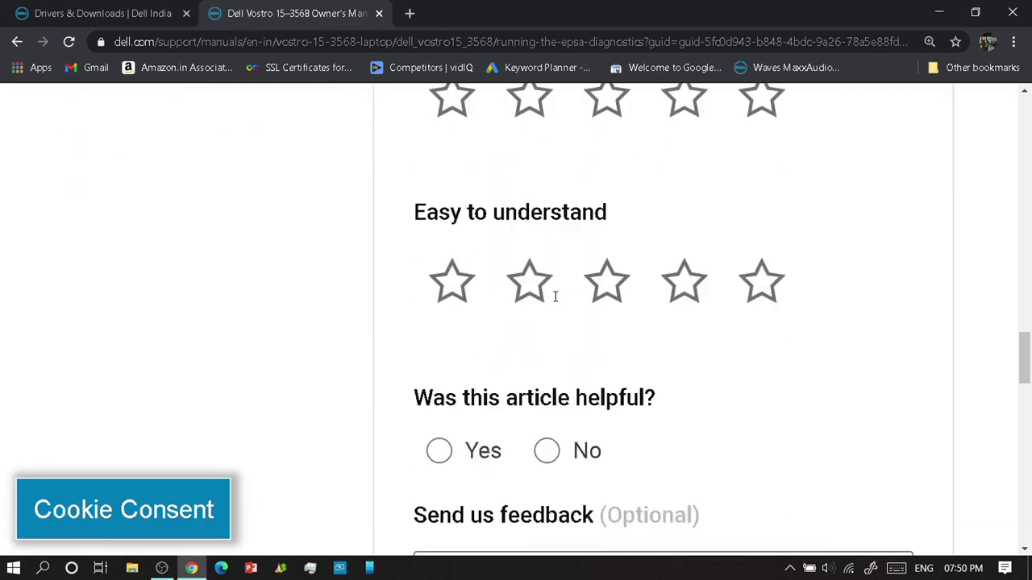
pyautogui.scroll(-3, 555, 297)
pyautogui.scroll(12, 555, 297)
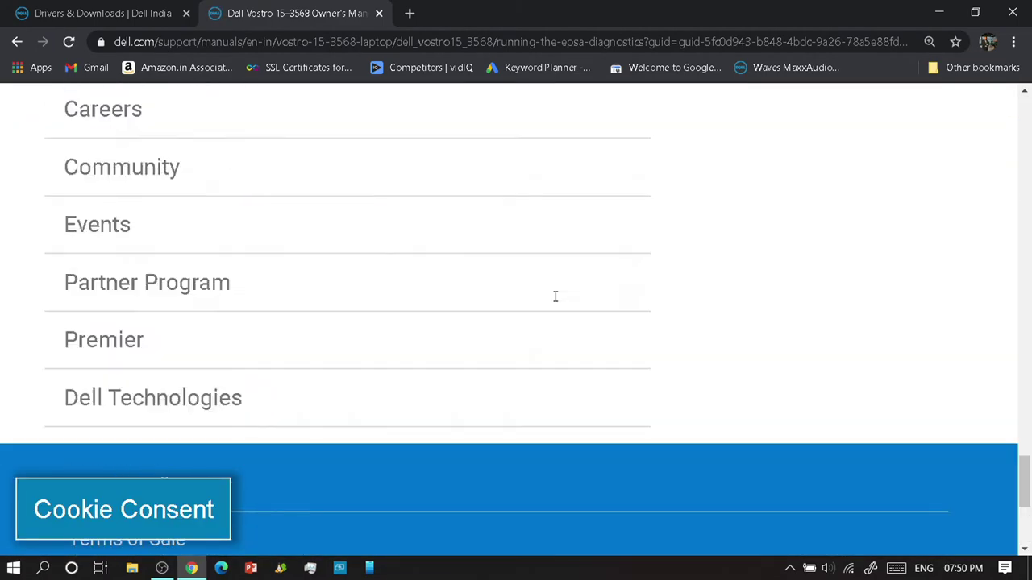
pyautogui.scroll(12, 555, 297)
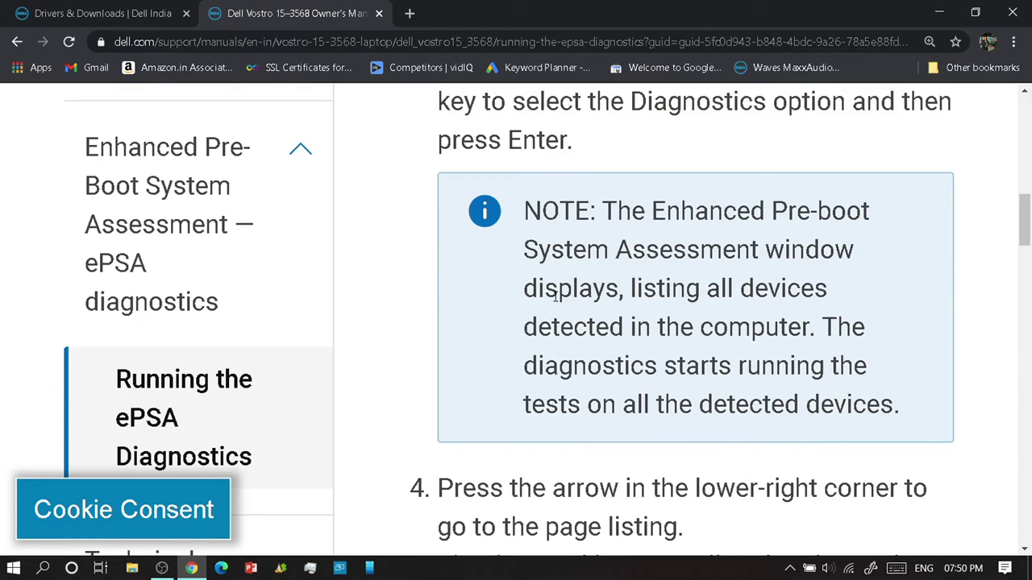
pyautogui.scroll(-5, 221, 320)
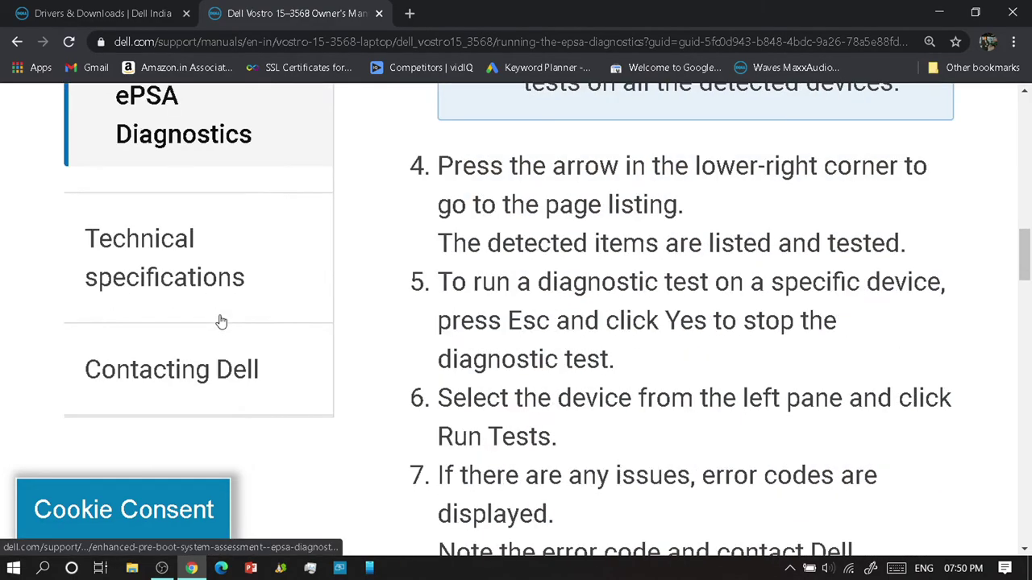
pyautogui.click(208, 278)
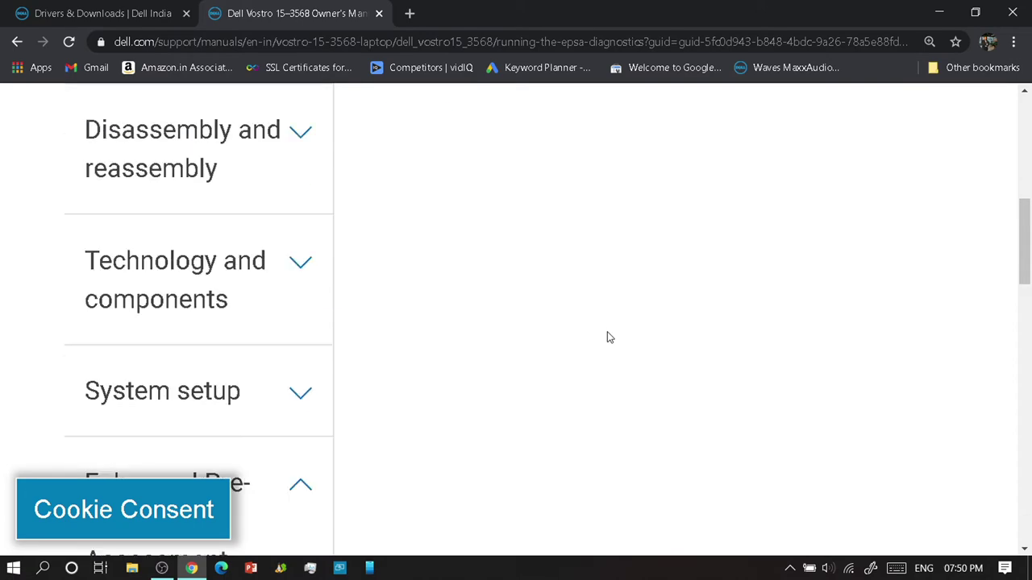
# Step: Locate the Controller entry of the audio specifications within the manual's technical specifications
pyautogui.scroll(-12, 609, 335)
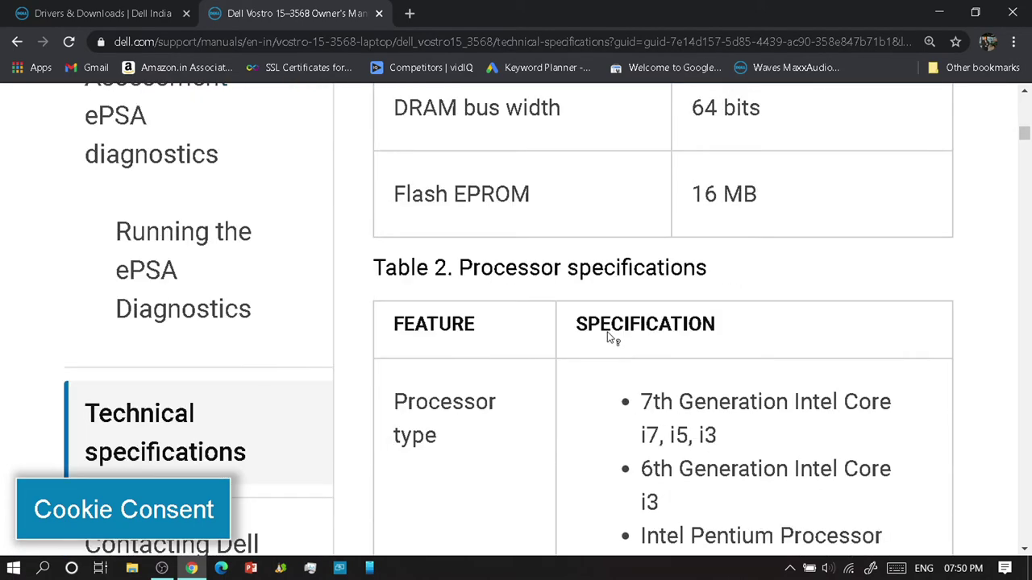
pyautogui.scroll(-15, 609, 336)
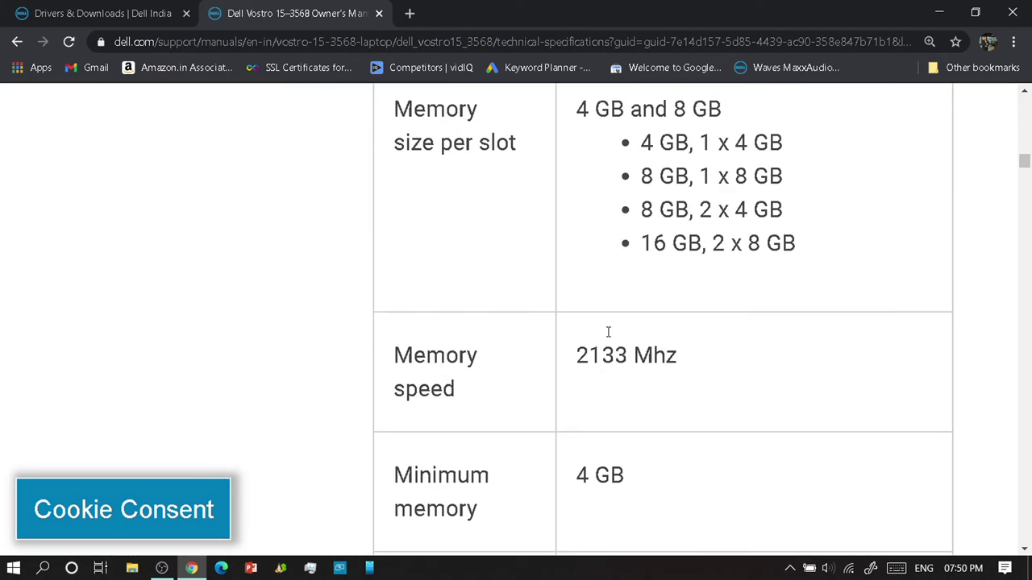
pyautogui.scroll(-6, 609, 332)
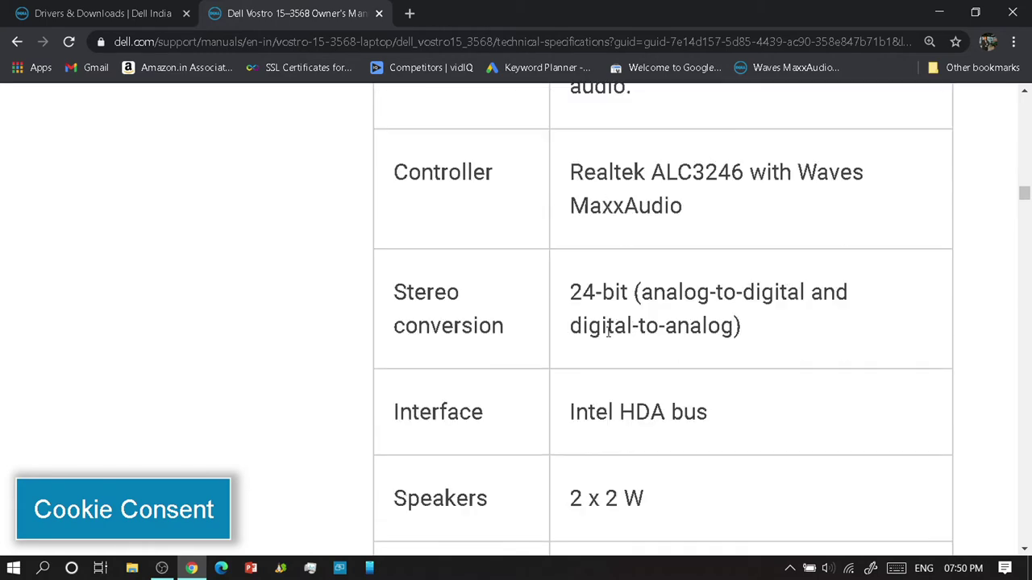
pyautogui.scroll(1, 609, 332)
pyautogui.scroll(-2, 609, 332)
pyautogui.scroll(-4, 608, 332)
pyautogui.scroll(6, 609, 332)
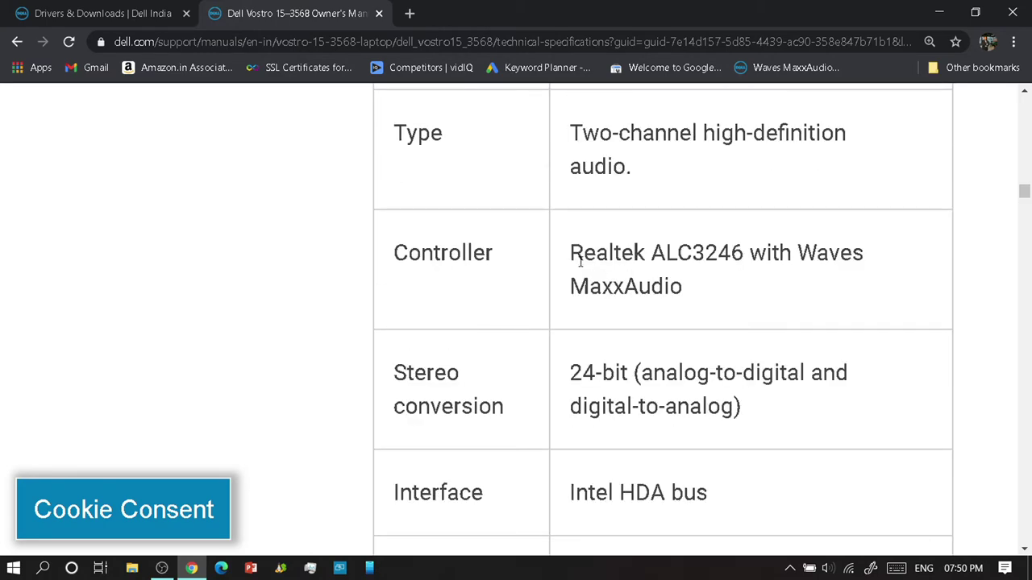
# Step: Highlight the text "Waves MaxxAudio" in the Controller row of the audio specifications
pyautogui.moveTo(653, 255); pyautogui.dragTo(829, 256)
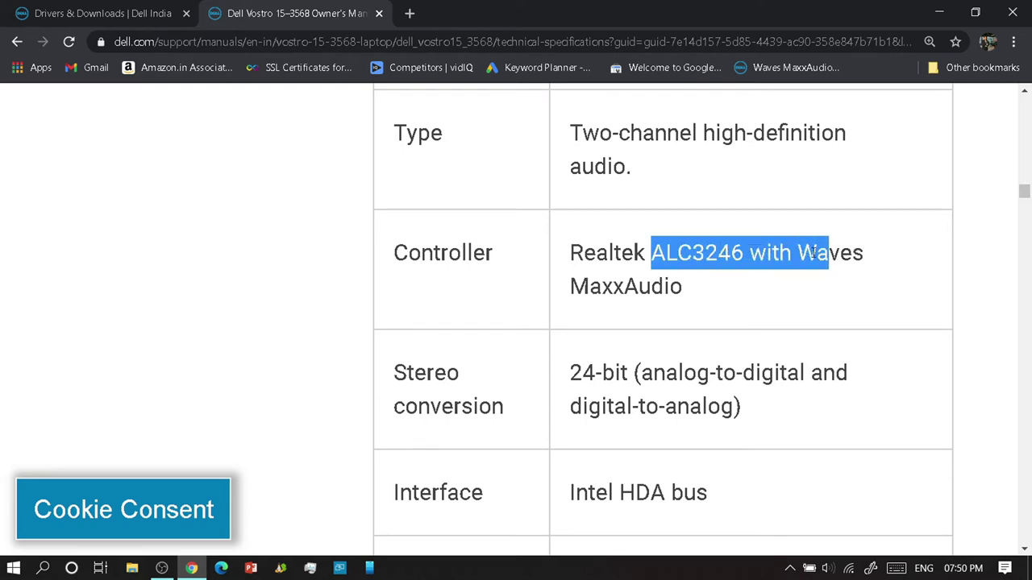
pyautogui.click(582, 254)
pyautogui.moveTo(792, 253); pyautogui.dragTo(868, 274)
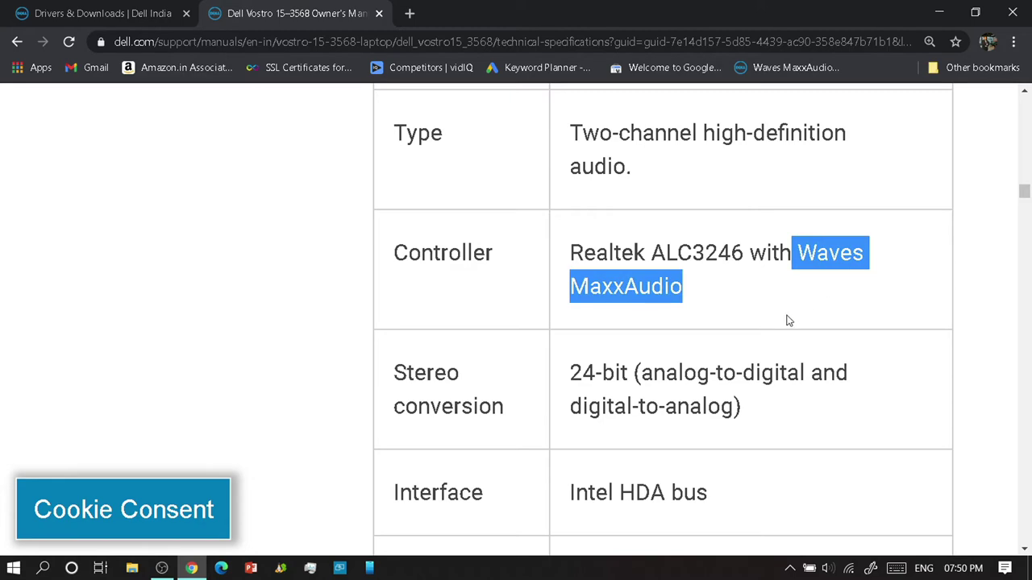
# Step: Locate the Audio entry of the ports and connectors specifications in the owner's manual
pyautogui.scroll(2, 728, 339)
pyautogui.scroll(1, 522, 317)
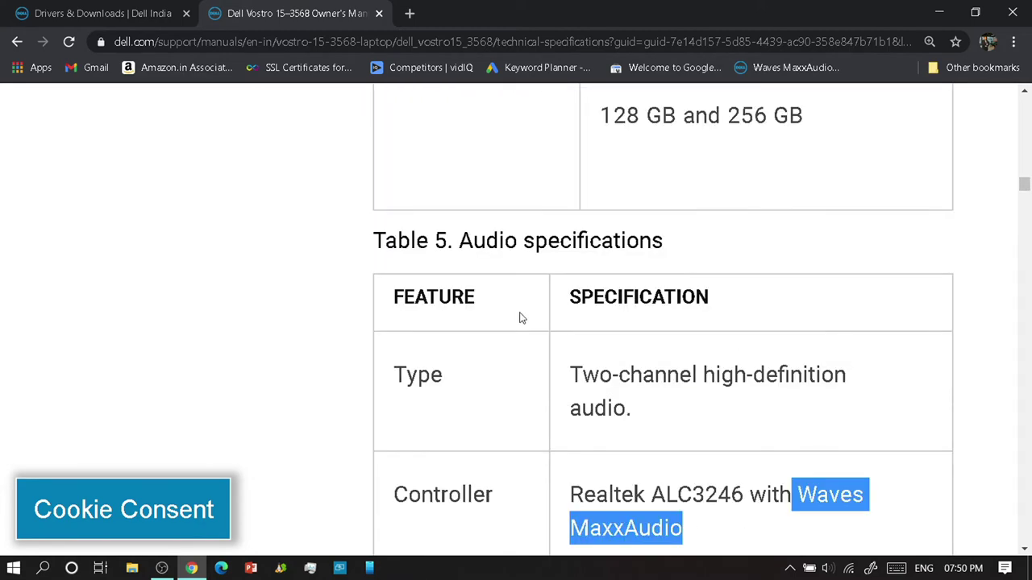
pyautogui.scroll(-4, 521, 317)
pyautogui.scroll(-8, 521, 318)
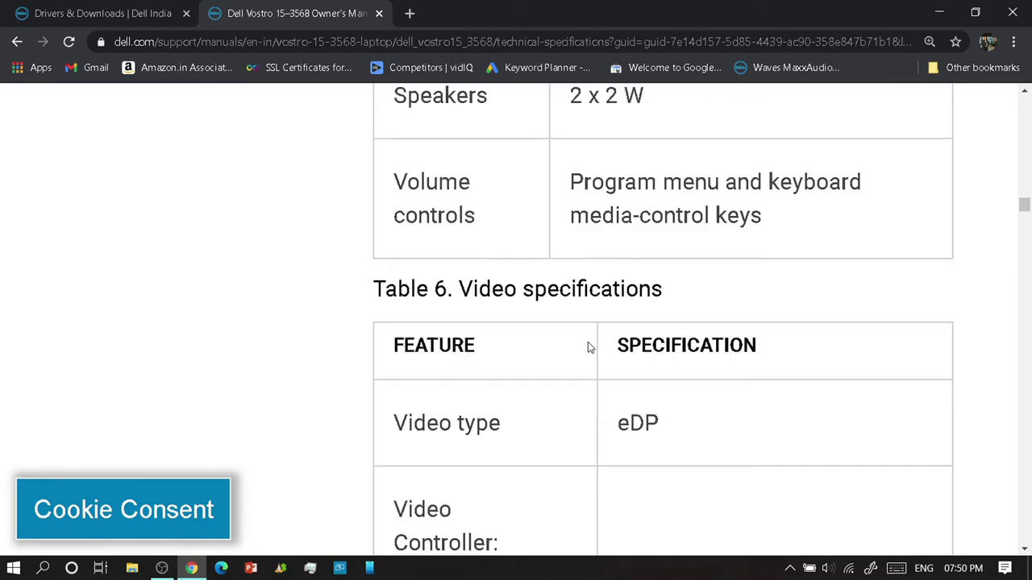
pyautogui.scroll(-10, 588, 348)
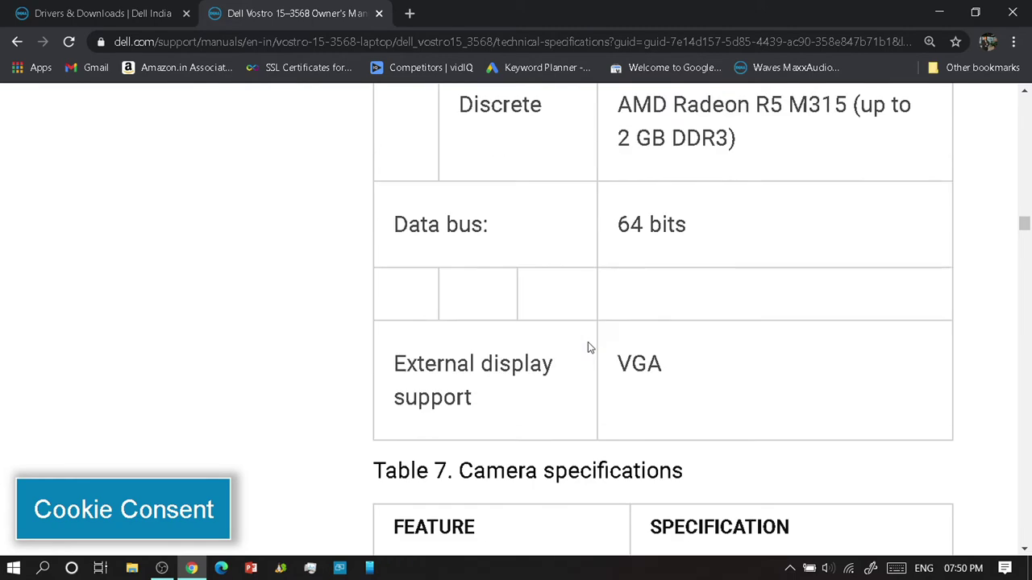
pyautogui.scroll(-8, 588, 347)
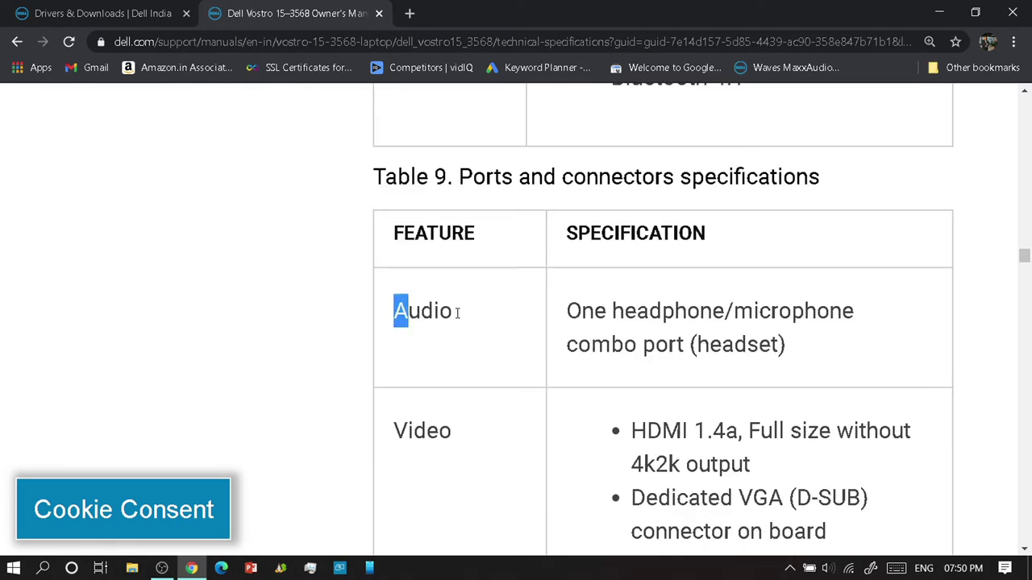
# Step: Highlight parts of the "One headphone/microphone combo port (headset)" text in the Audio row of the ports specifications
pyautogui.moveTo(581, 313); pyautogui.dragTo(857, 313)
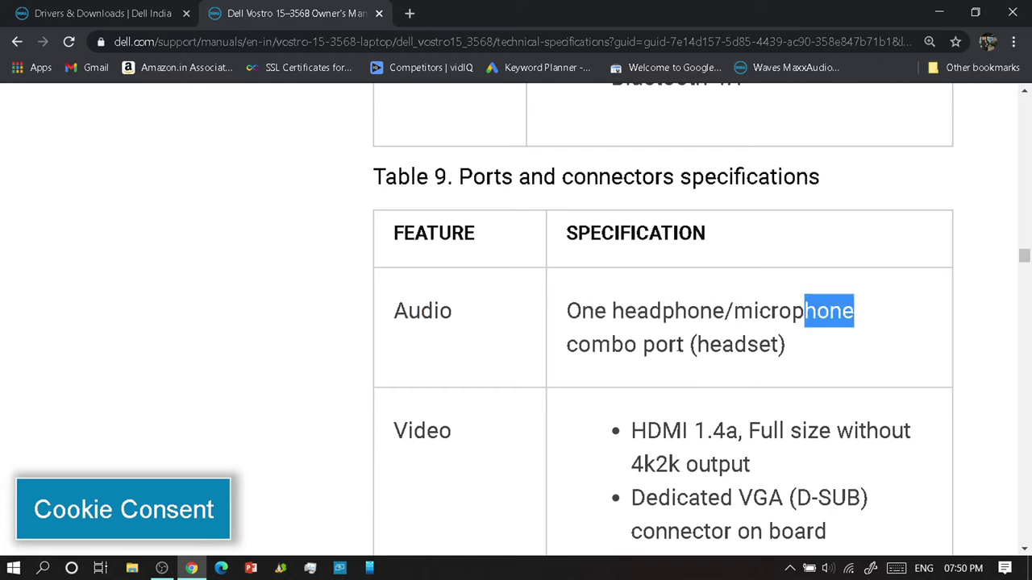
pyautogui.moveTo(610, 347); pyautogui.dragTo(702, 351)
pyautogui.click(799, 349)
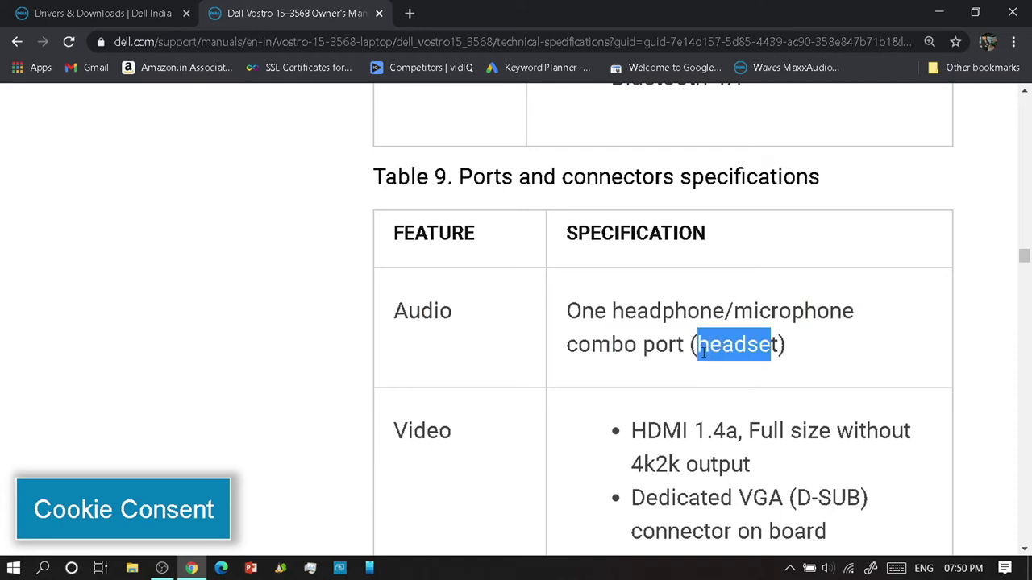
pyautogui.click(798, 345)
pyautogui.moveTo(782, 349); pyautogui.dragTo(701, 351)
pyautogui.click(699, 352)
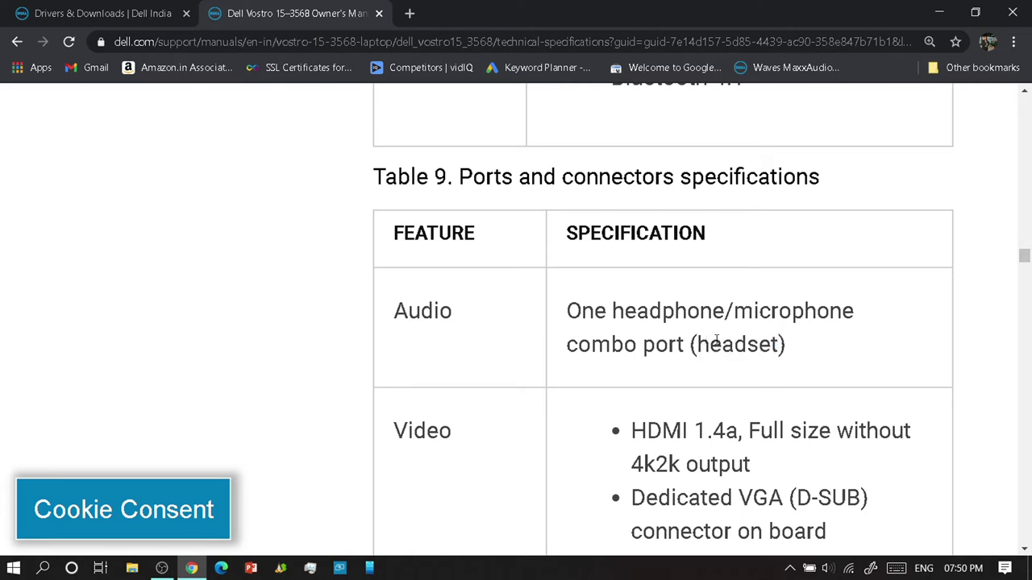
pyautogui.moveTo(716, 345); pyautogui.dragTo(773, 347)
pyautogui.click(727, 351)
# Step: Search Windows for "waves", launch Waves MaxxAudioPro and bring its window to the front
pyautogui.press('super')
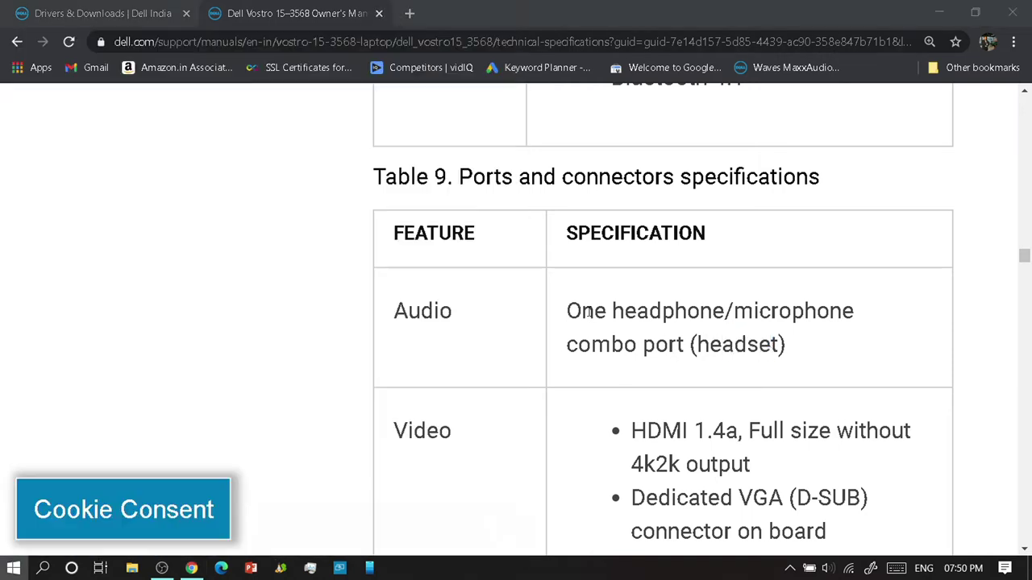
pyautogui.write('waves')
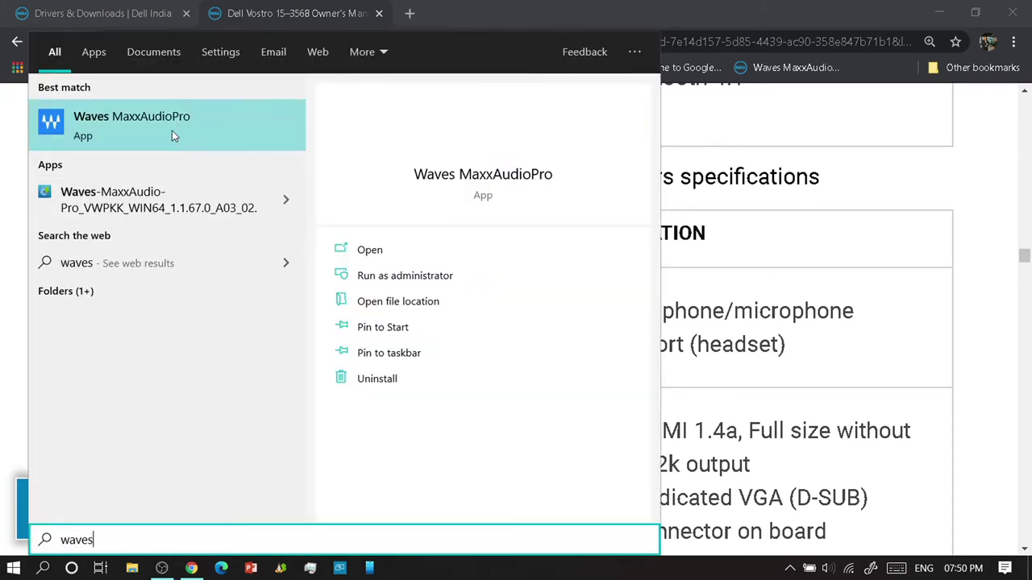
pyautogui.click(172, 131)
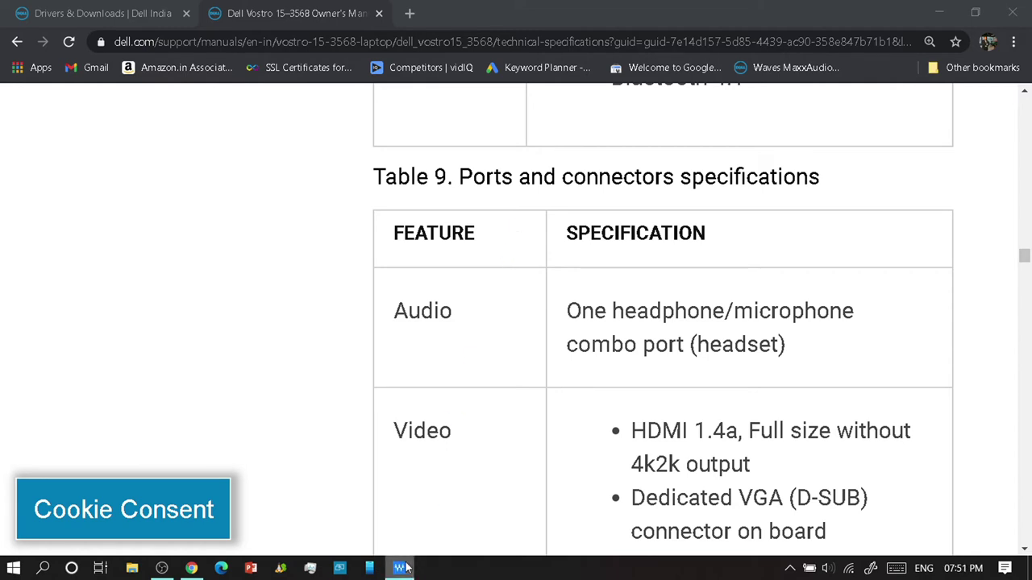
pyautogui.hotkey('alt', 'Tab')
pyautogui.hotkey('alt', 'Tab')
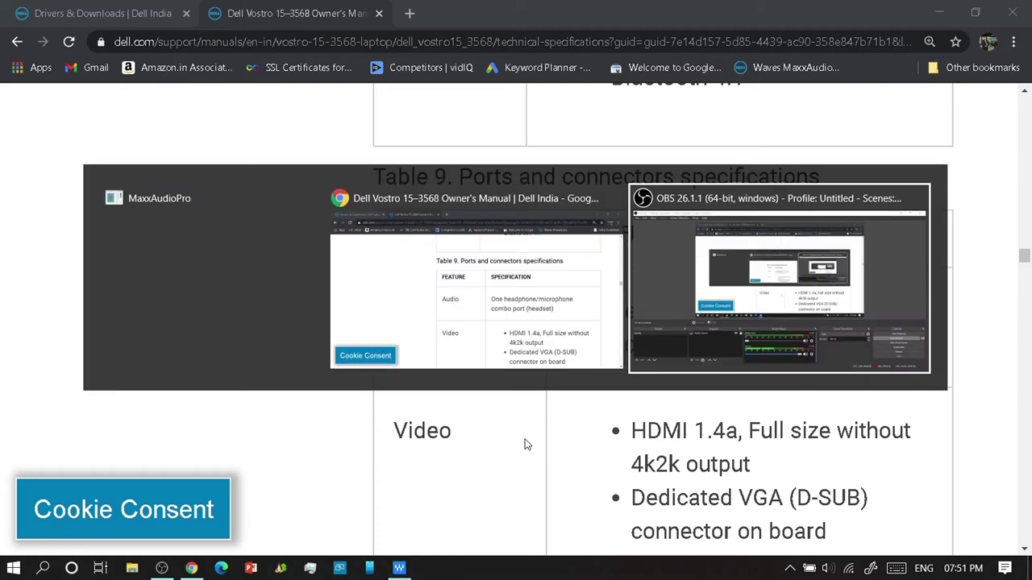
pyautogui.hotkey('alt', 'Tab')
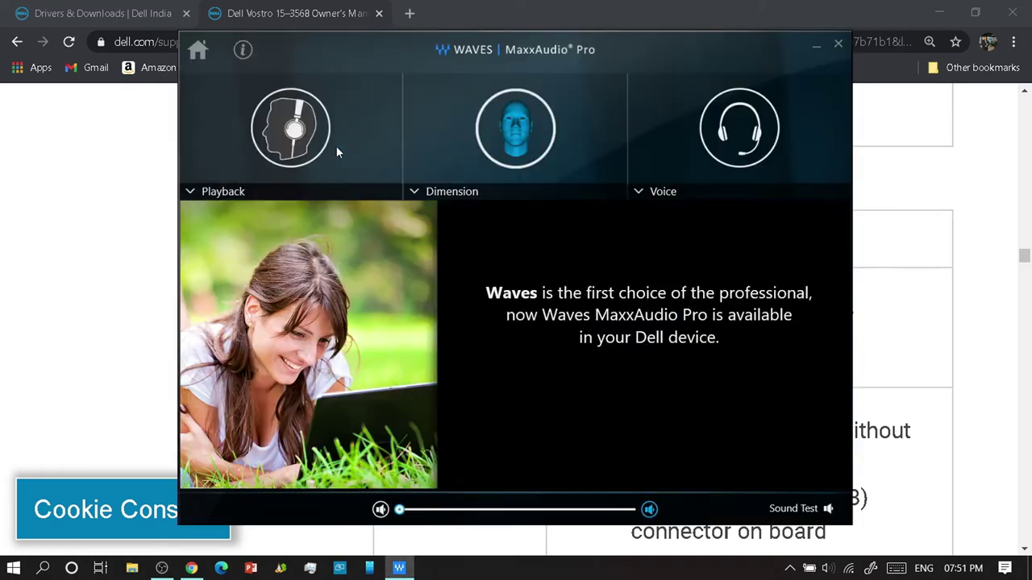
# Step: View the Playback and Voice settings in Waves MaxxAudio Pro, and close the application
pyautogui.click(337, 153)
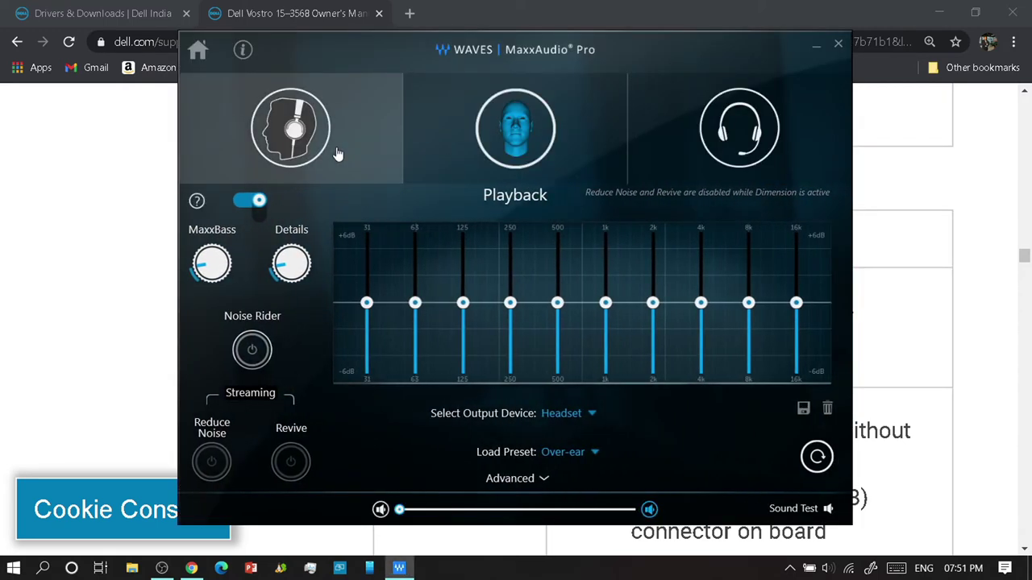
pyautogui.click(701, 168)
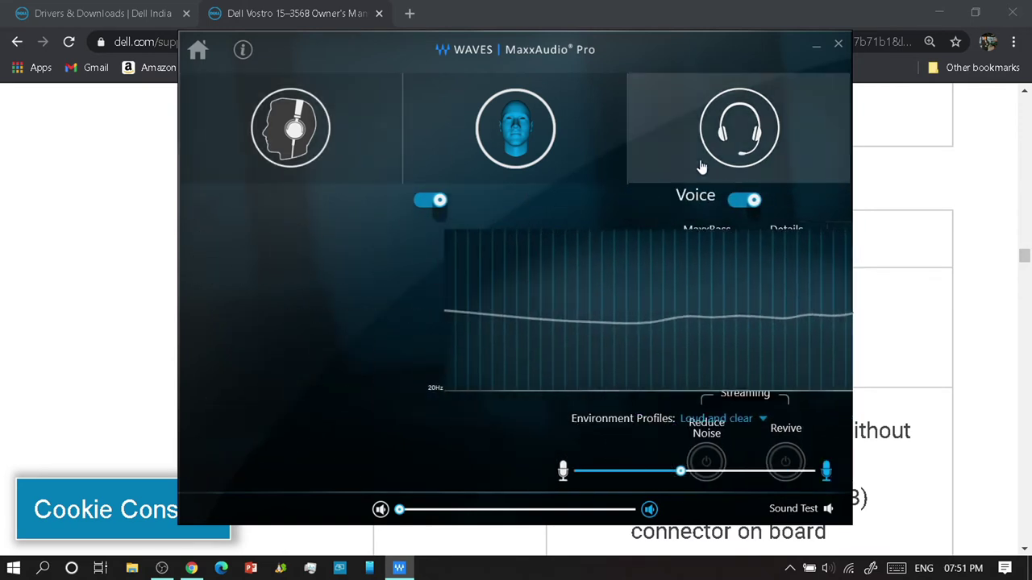
pyautogui.click(838, 47)
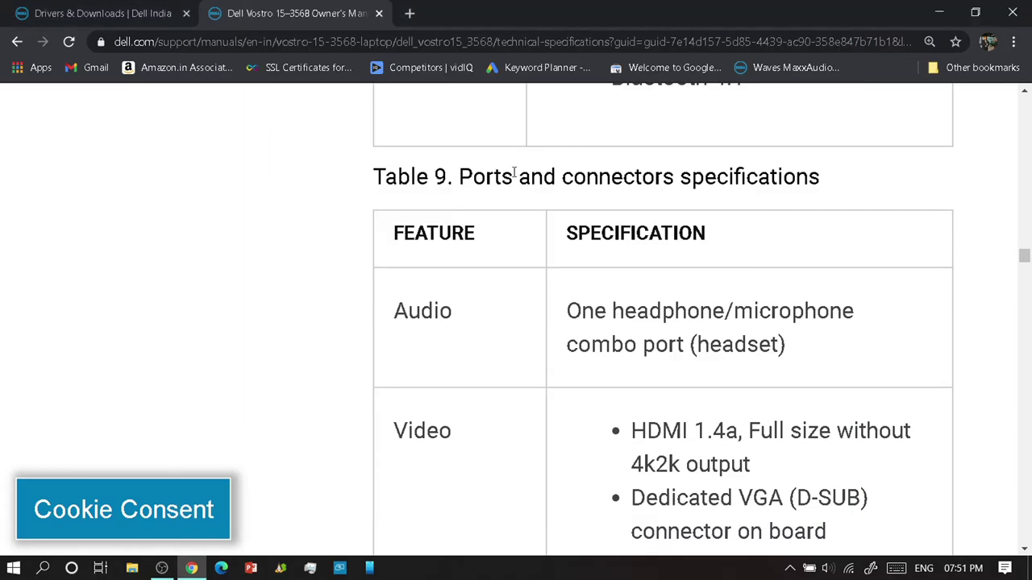
# Step: Search Google for "dell drivers download" in the browser tab showing Dell's Drivers & Downloads page
pyautogui.click(136, 16)
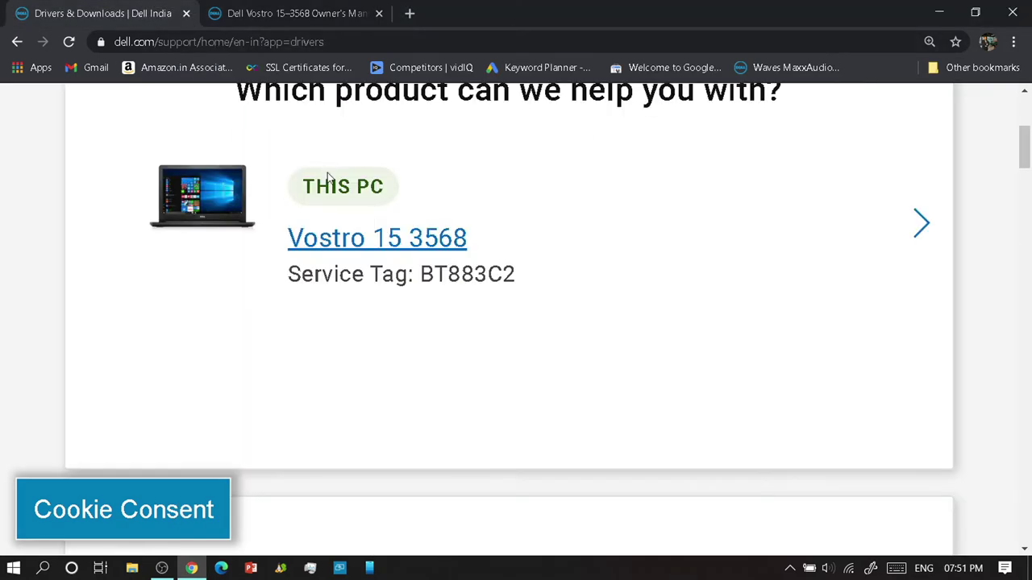
pyautogui.scroll(4, 330, 177)
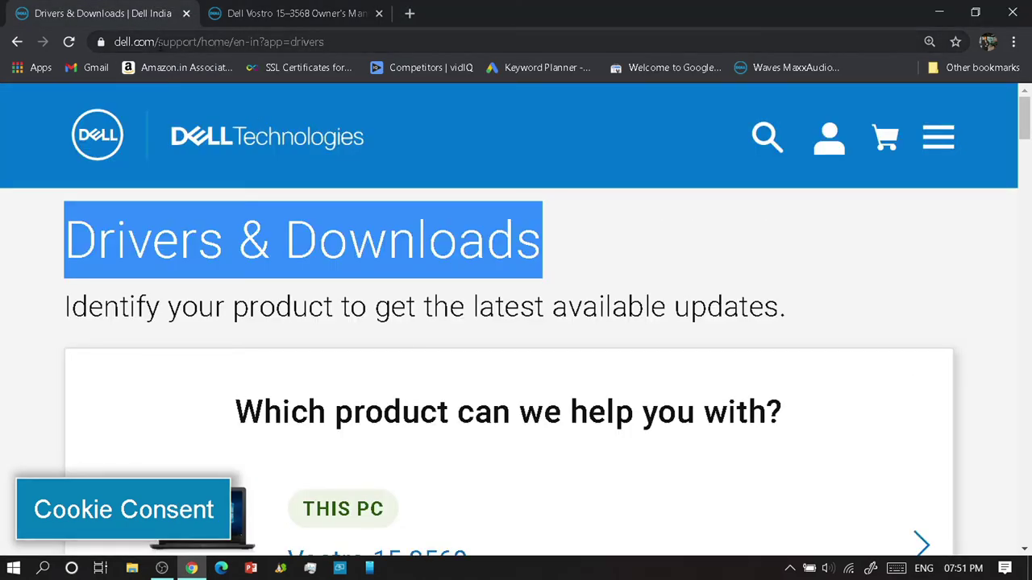
pyautogui.doubleClick(191, 42)
pyautogui.click(191, 42)
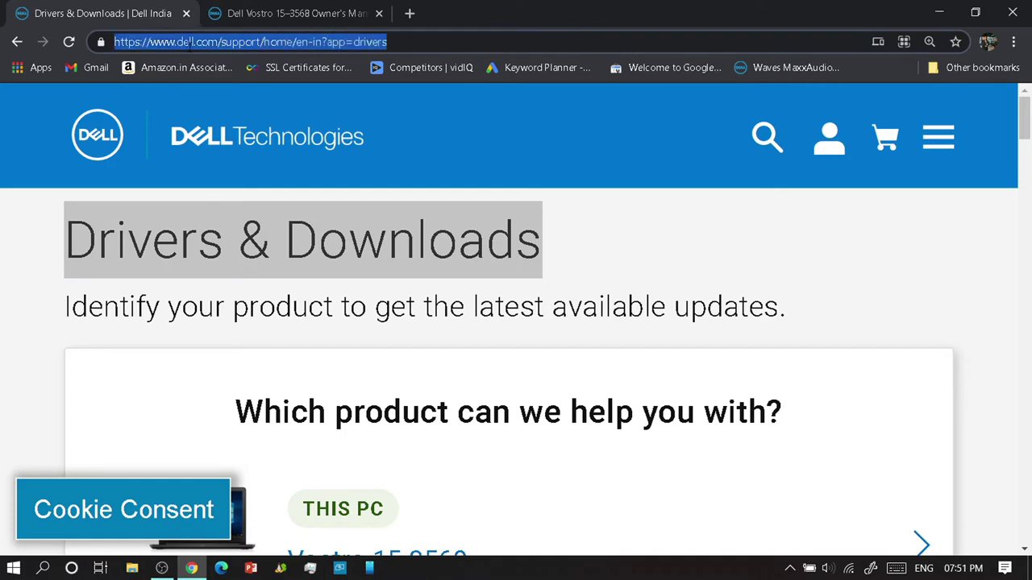
pyautogui.write('dell drivers download')
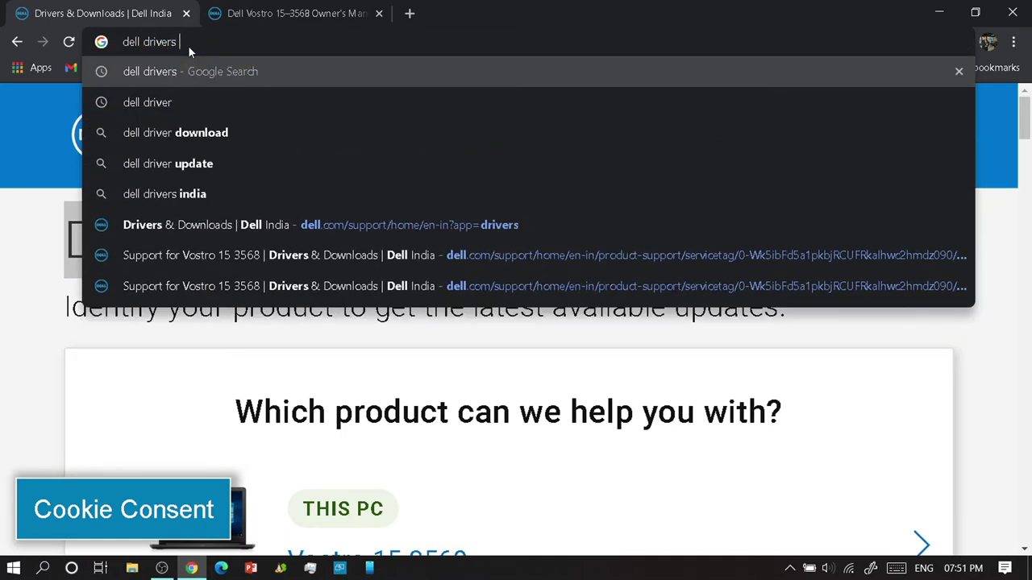
pyautogui.press('Return')
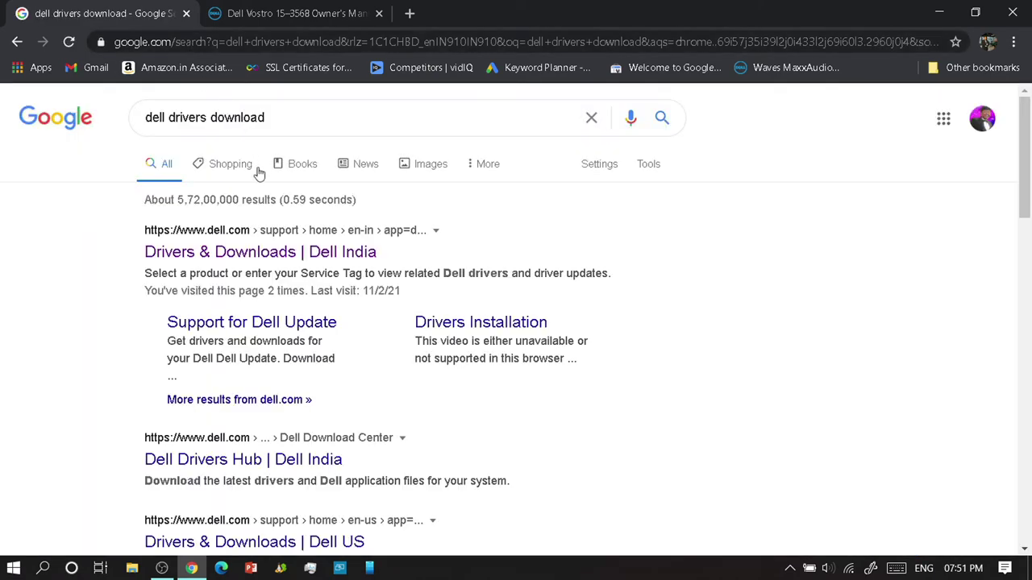
# Step: Open the Drivers & Downloads | Dell India result and highlight the service tag of the detected PC
pyautogui.click(218, 255)
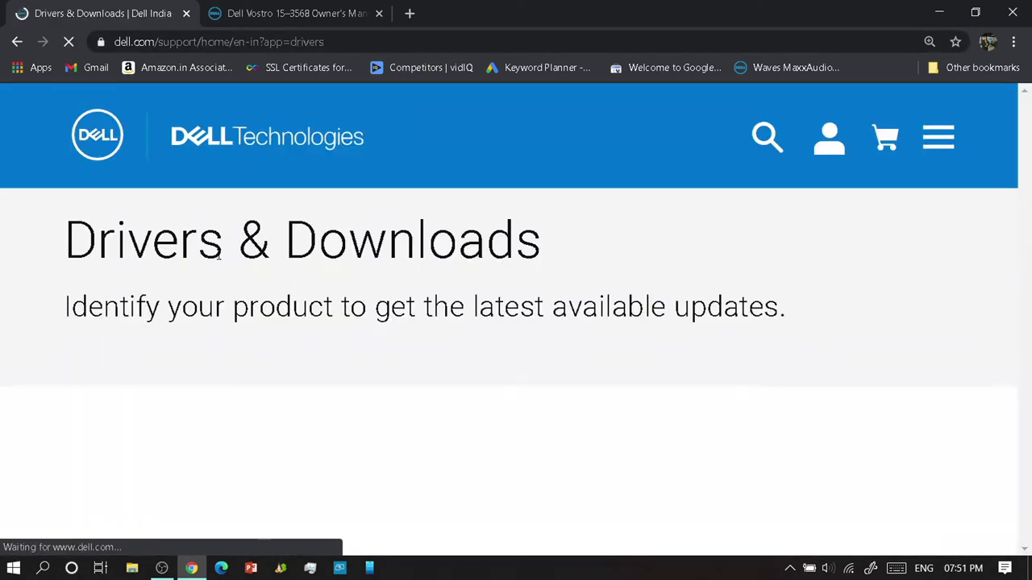
pyautogui.scroll(-3, 449, 298)
pyautogui.scroll(-1, 450, 298)
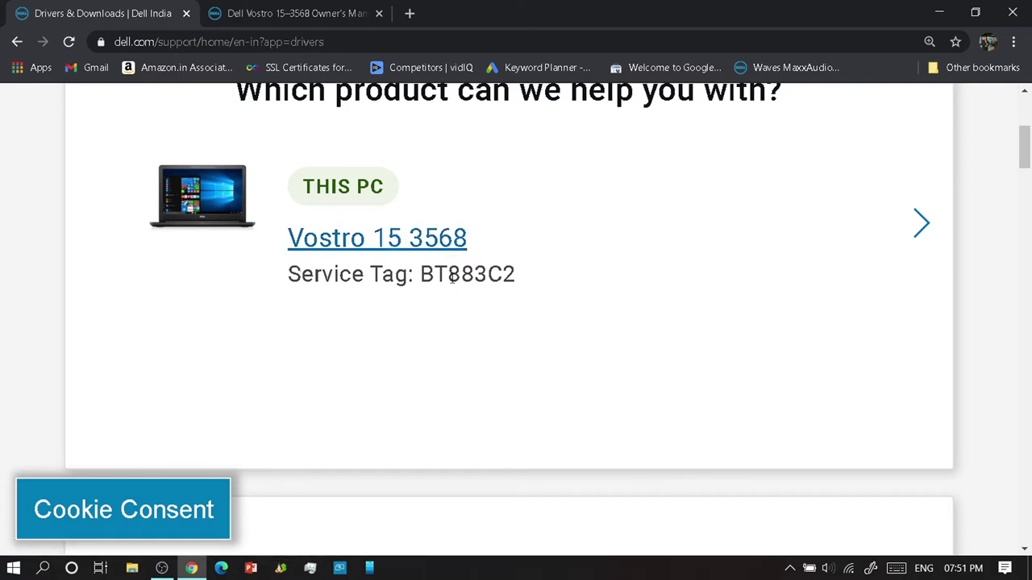
pyautogui.moveTo(421, 278)
pyautogui.mouseDown()
pyautogui.moveTo(520, 282)
pyautogui.moveTo(420, 278)
pyautogui.mouseUp()
pyautogui.click(520, 281)
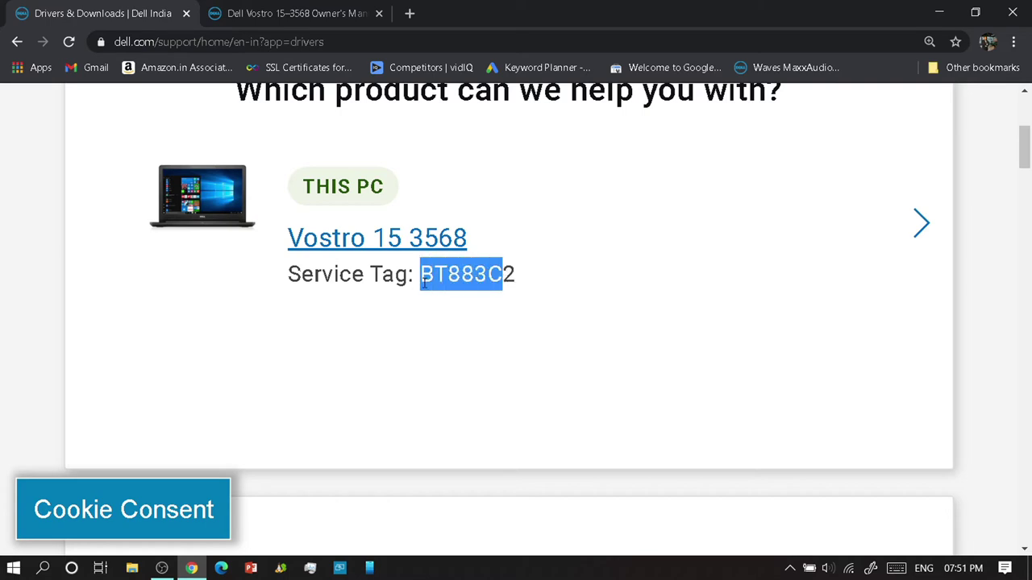
pyautogui.click(432, 281)
# Step: Look over the product identification section and open the drivers page for the detected Vostro 15 3568
pyautogui.scroll(-7, 474, 282)
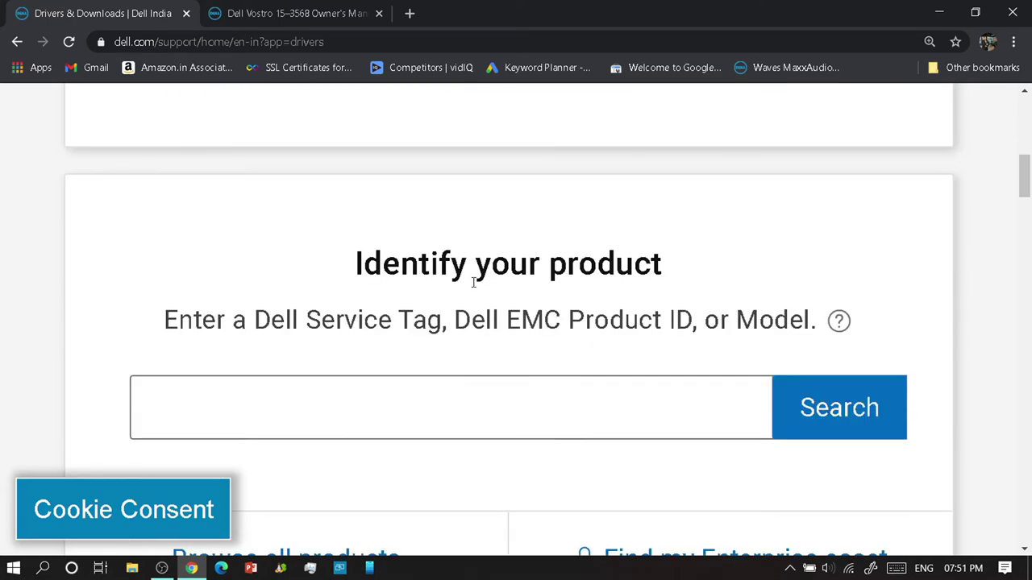
pyautogui.scroll(-1, 473, 282)
pyautogui.scroll(3, 427, 288)
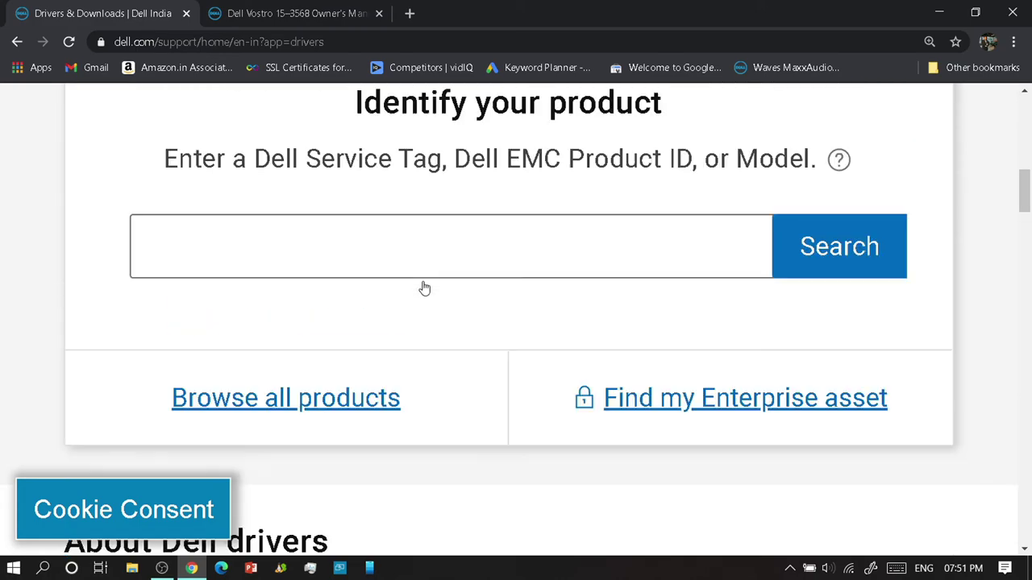
pyautogui.scroll(-15, 425, 288)
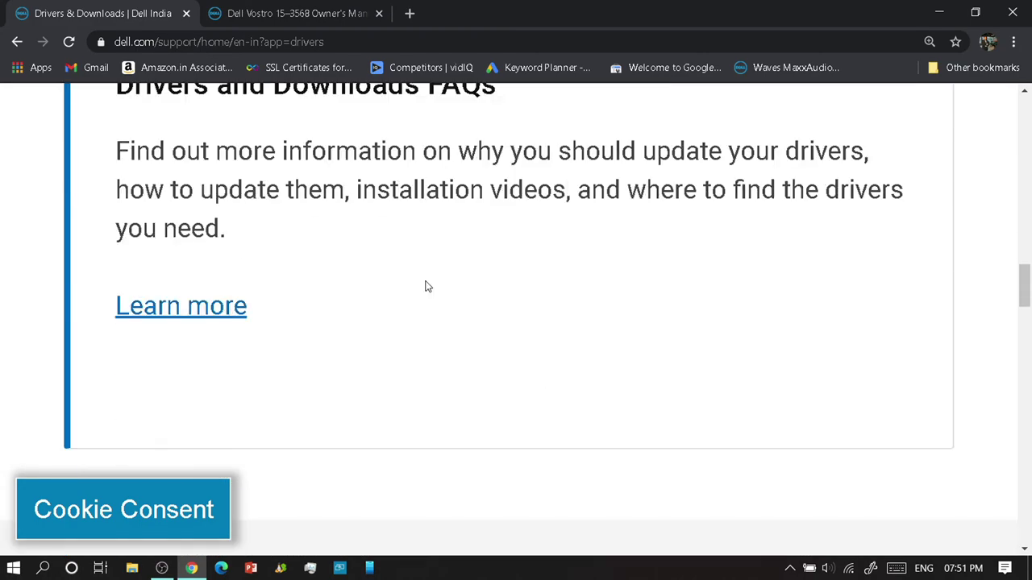
pyautogui.scroll(15, 428, 292)
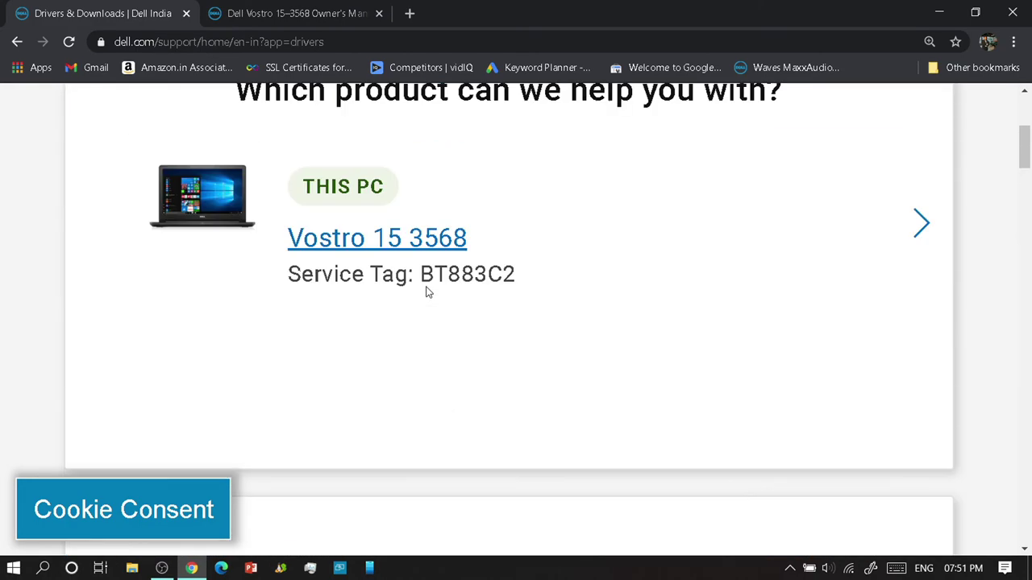
pyautogui.click(433, 316)
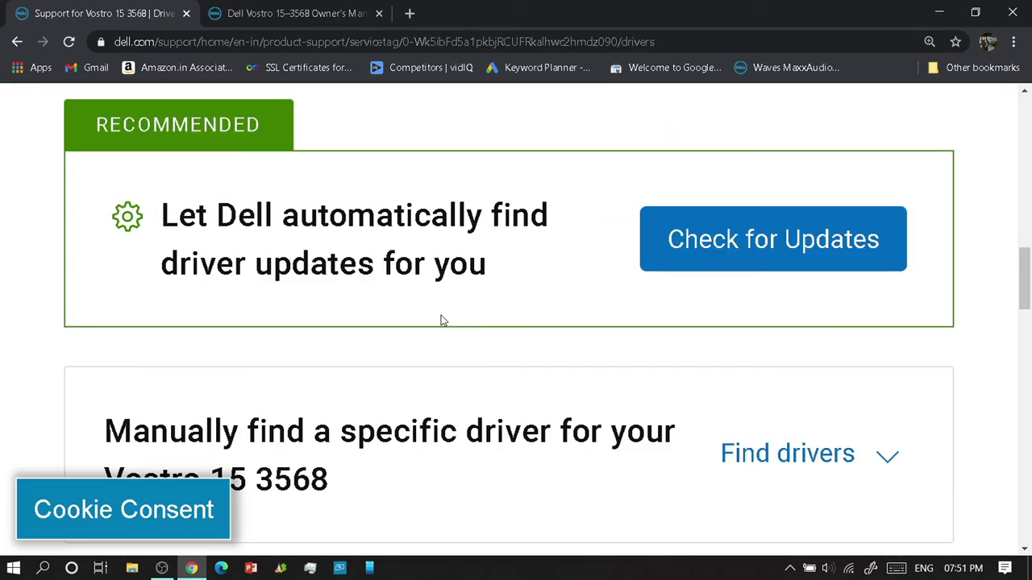
# Step: Reset the page zoom to 100% and locate the section for manually finding a specific driver
pyautogui.scroll(-4, 439, 321)
pyautogui.scroll(-6, 442, 320)
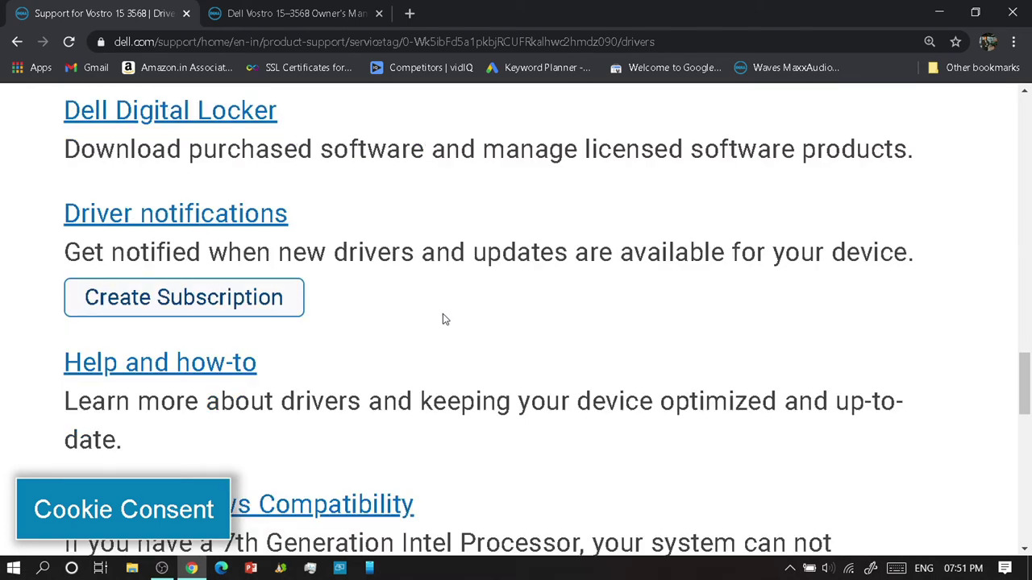
pyautogui.click(929, 41)
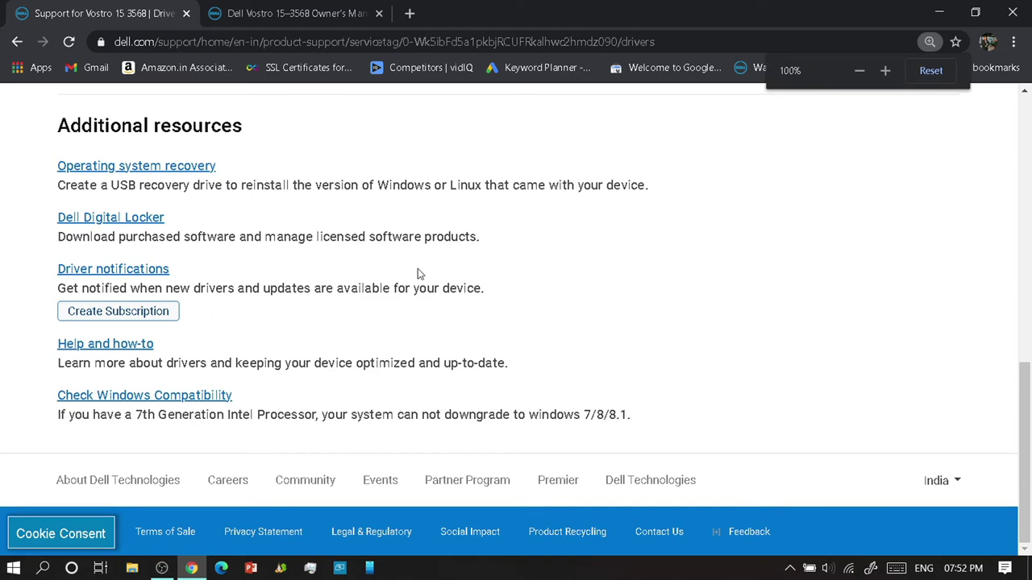
pyautogui.scroll(4, 416, 277)
pyautogui.scroll(-4, 416, 278)
pyautogui.scroll(5, 412, 287)
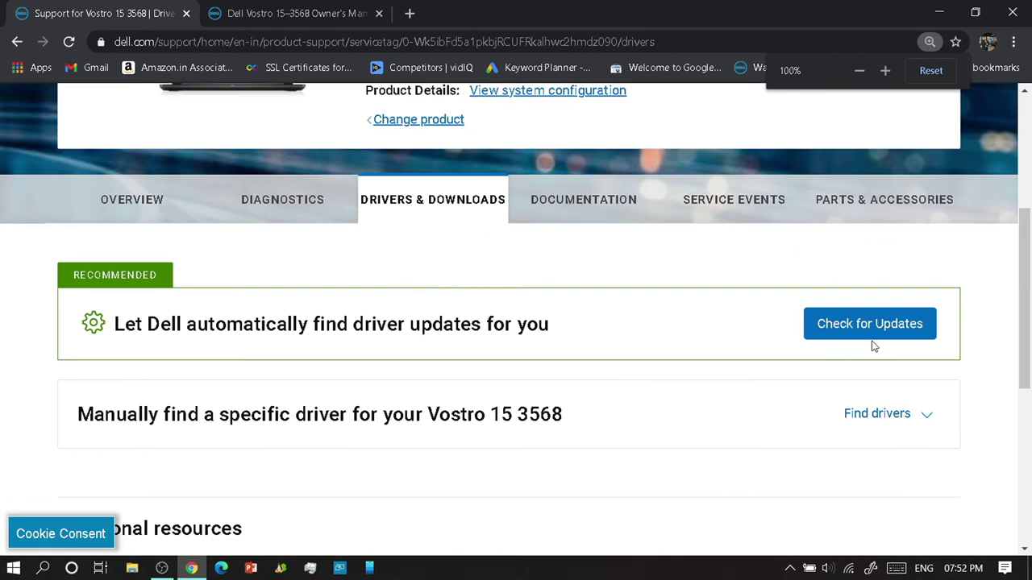
# Step: Expand the manual driver finder and filter the Vostro 15 3568 drivers by the Audio category
pyautogui.click(877, 415)
pyautogui.scroll(-3, 461, 357)
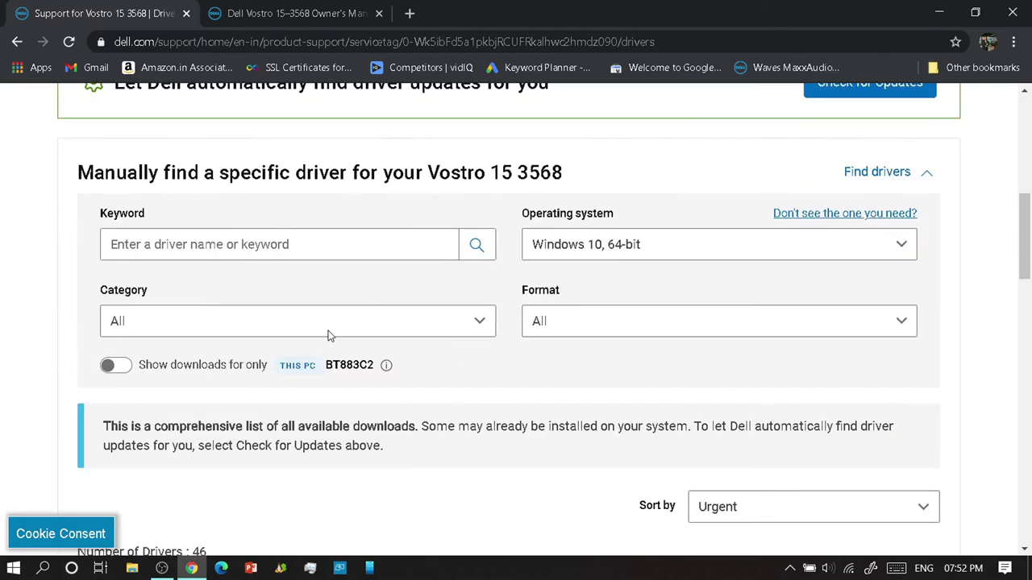
pyautogui.click(488, 322)
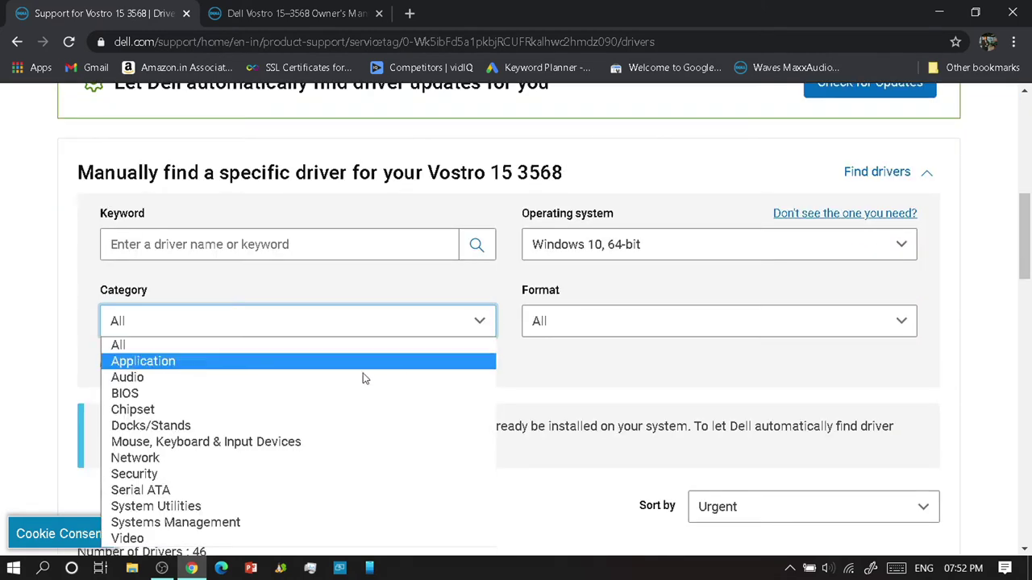
pyautogui.click(223, 378)
pyautogui.scroll(-2, 233, 371)
pyautogui.scroll(-2, 720, 411)
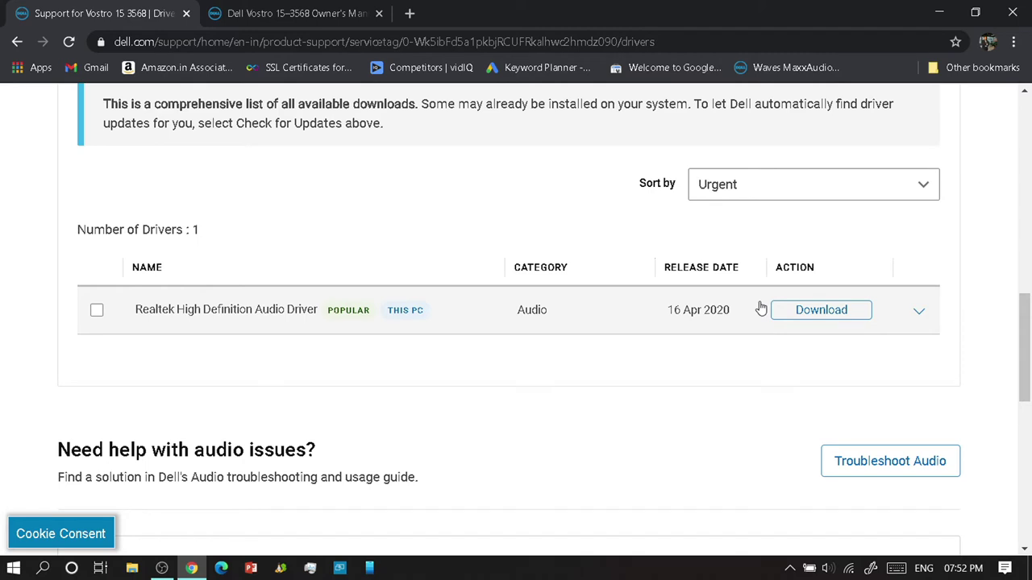
# Step: Close the browser with the Dell driver page and refresh the desktop several times
pyautogui.click(1014, 14)
pyautogui.rightClick(607, 107)
pyautogui.rightClick(634, 145)
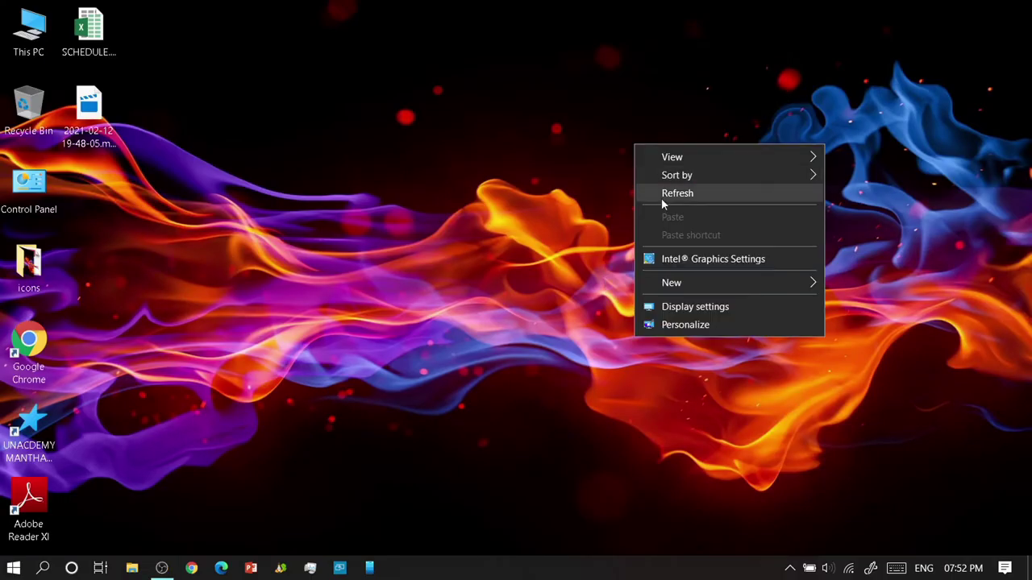
pyautogui.click(661, 198)
pyautogui.rightClick(373, 112)
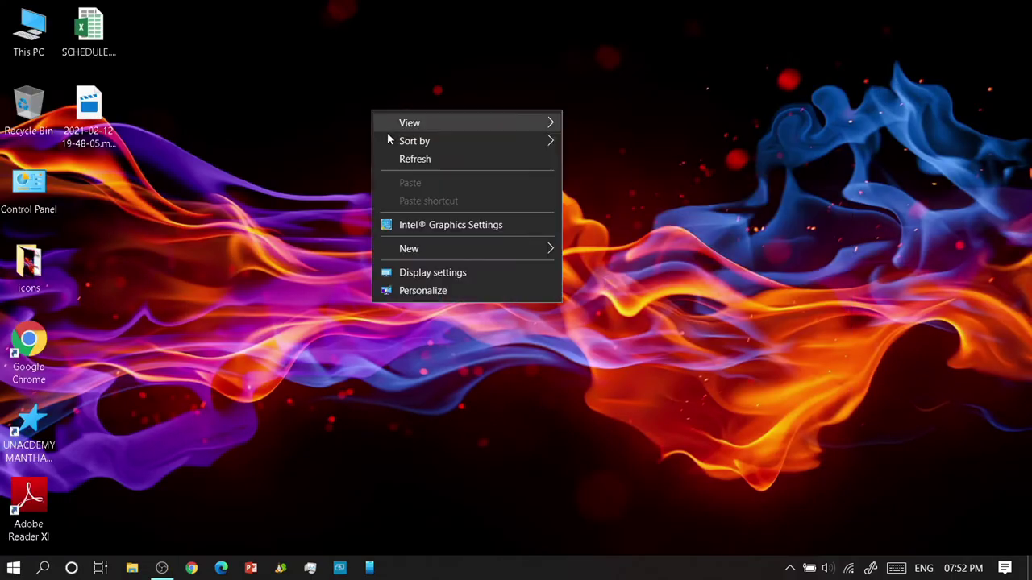
pyautogui.rightClick(403, 157)
pyautogui.rightClick(433, 212)
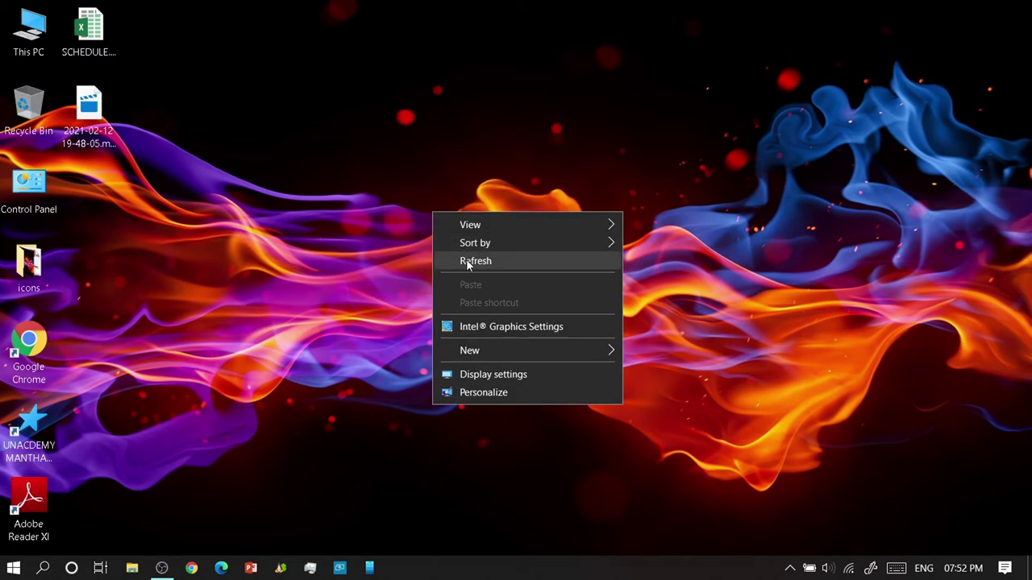
pyautogui.click(465, 260)
pyautogui.rightClick(467, 265)
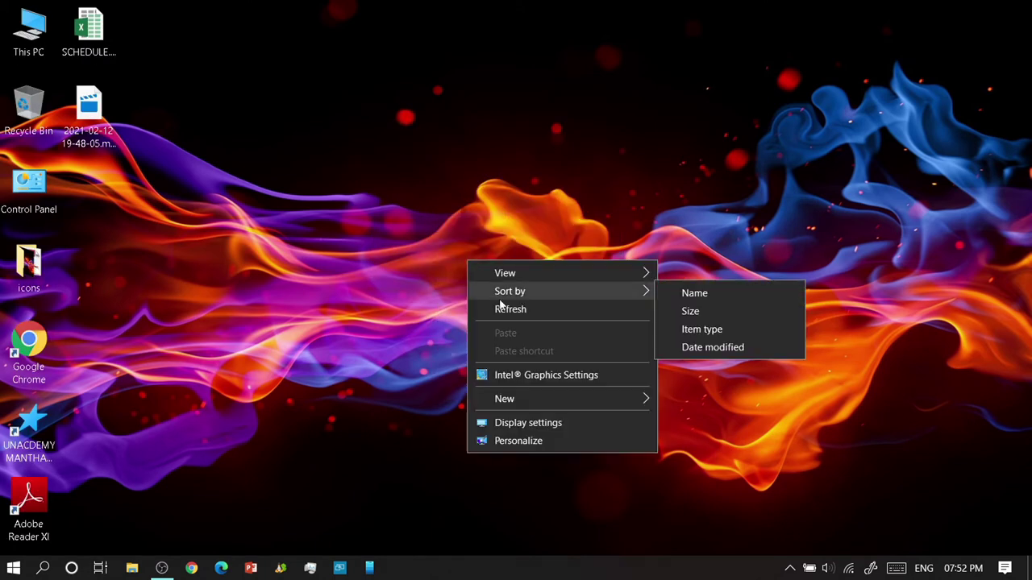
pyautogui.click(499, 307)
pyautogui.rightClick(503, 310)
pyautogui.click(540, 362)
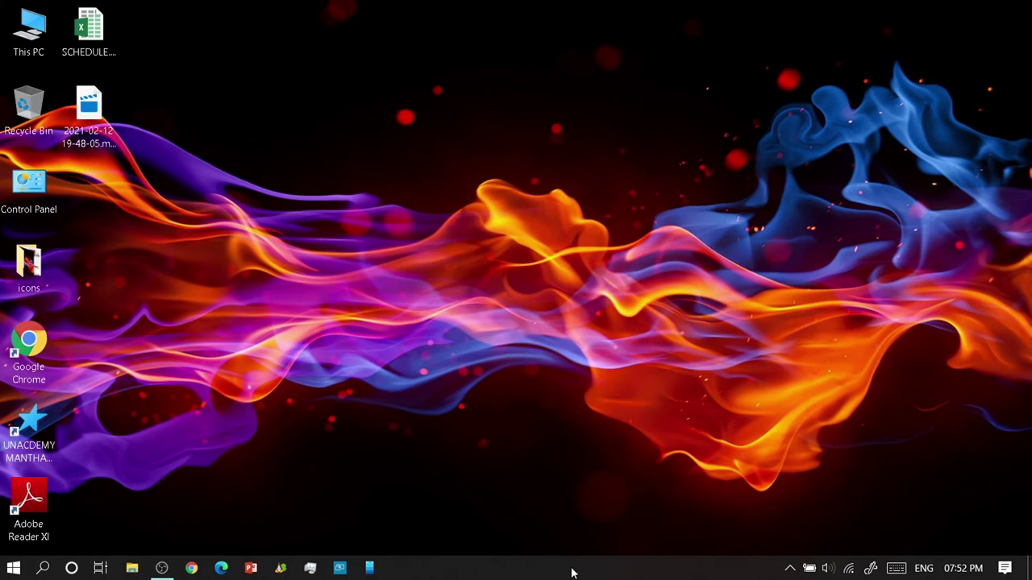
pyautogui.rightClick(573, 573)
pyautogui.click(614, 492)
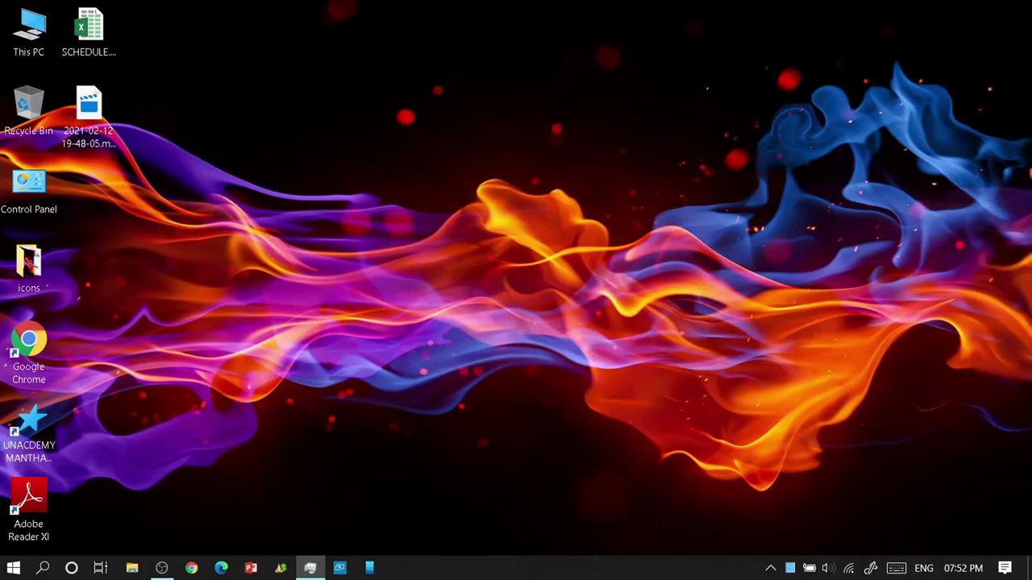
pyautogui.hotkey('ctrl', 'shift', 'Escape')
pyautogui.doubleClick(655, 127)
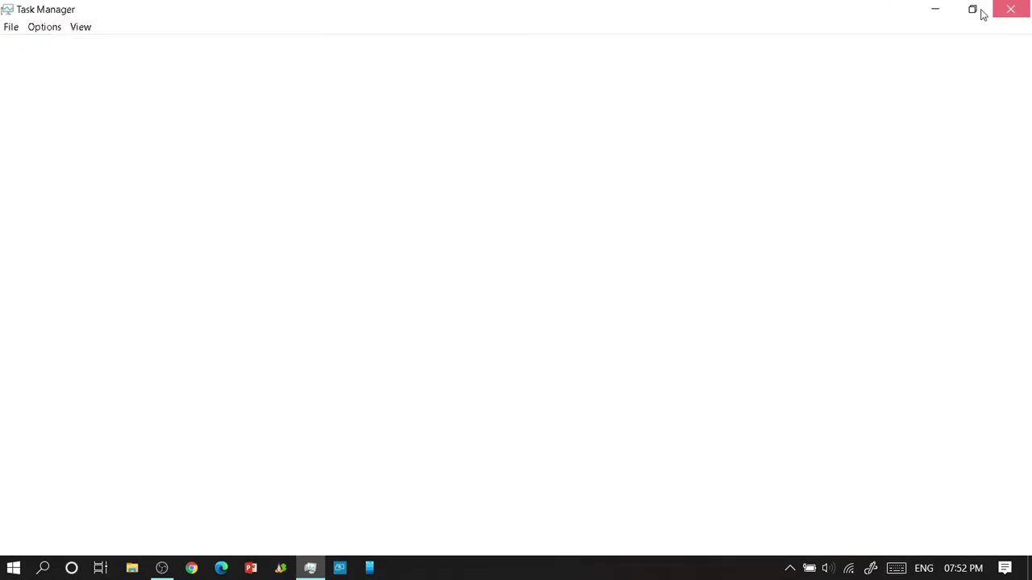
pyautogui.click(1014, 10)
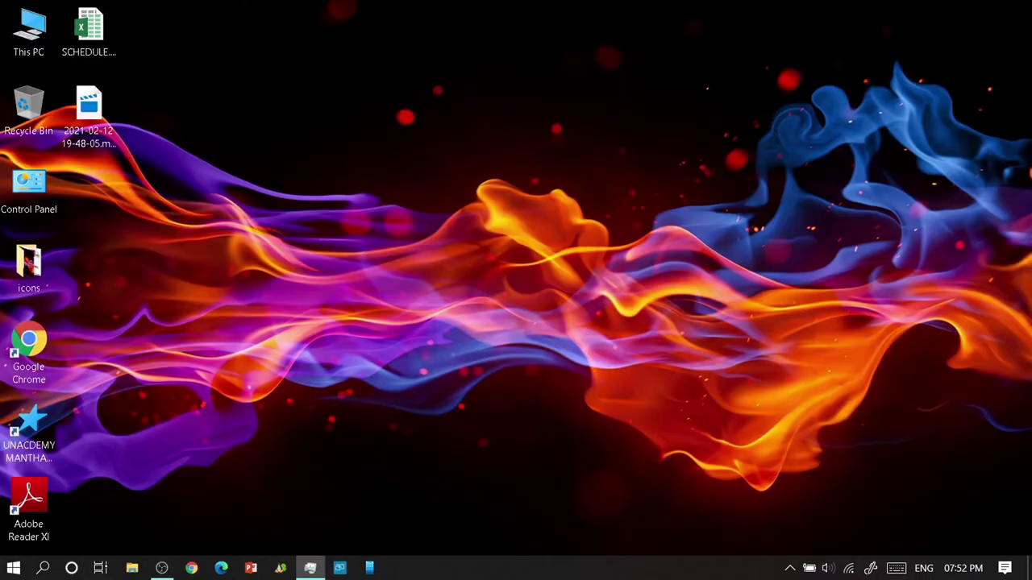
# Step: Check the startup programs in Task Manager for the Waves MaxxAudio and Realtek entries, close it and refresh the desktop
pyautogui.hotkey('ctrl', 'shift', 'Escape')
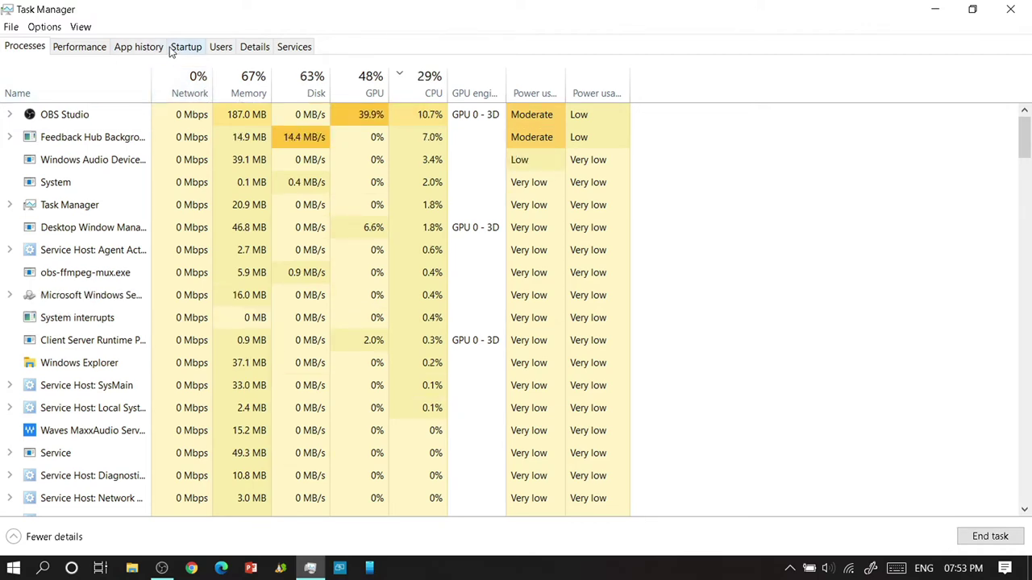
pyautogui.click(186, 47)
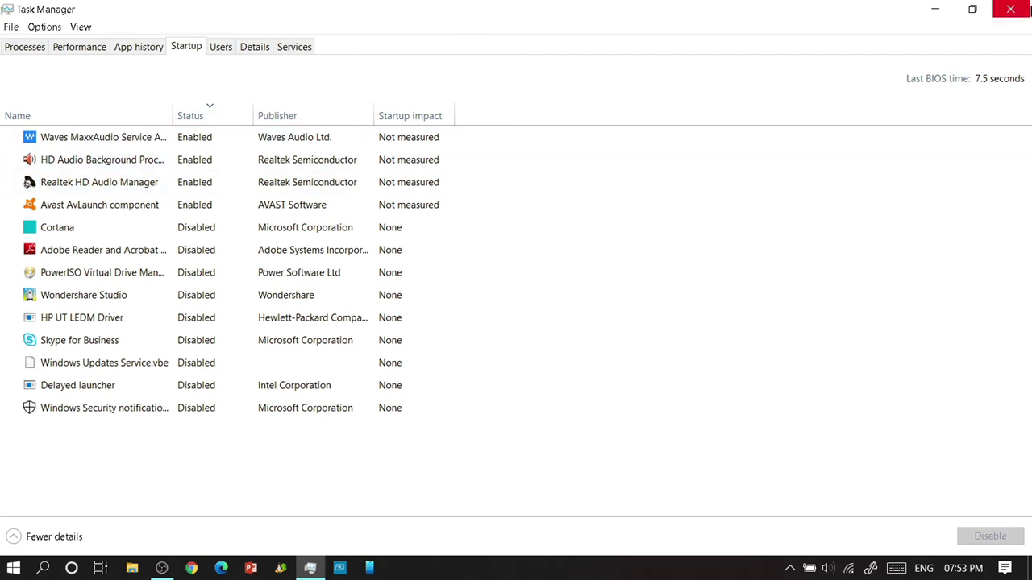
pyautogui.click(1027, 6)
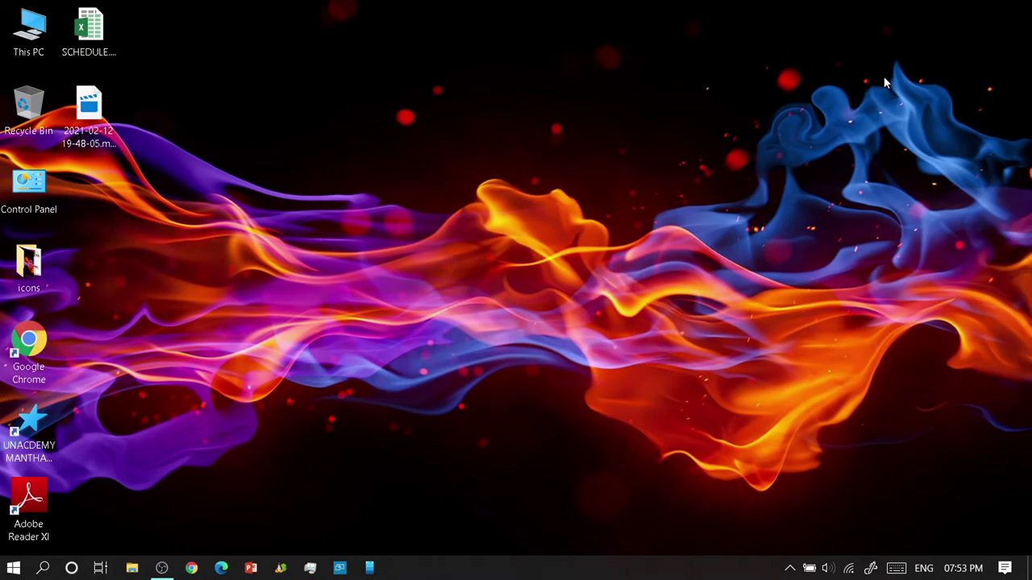
pyautogui.rightClick(728, 77)
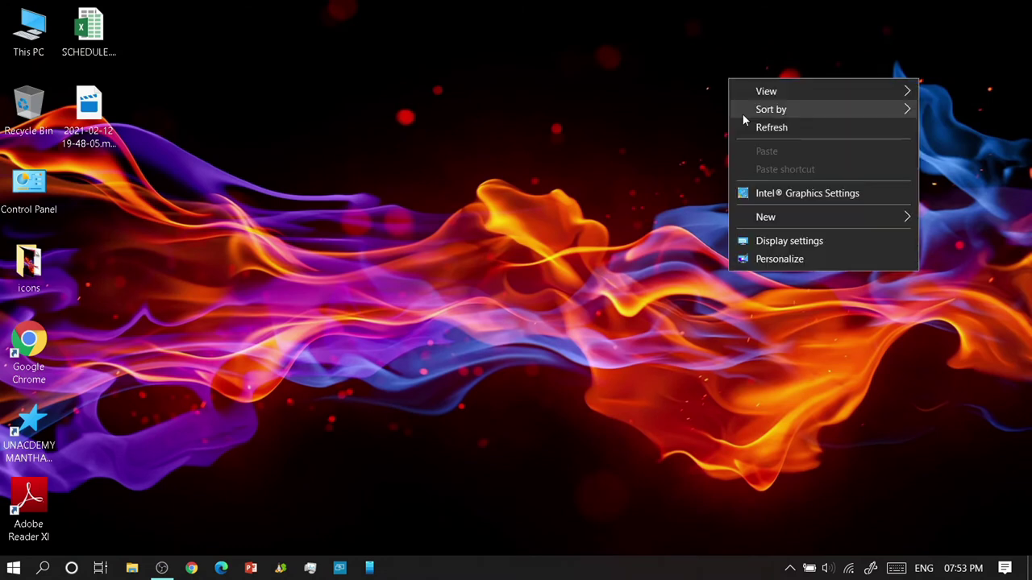
pyautogui.click(749, 125)
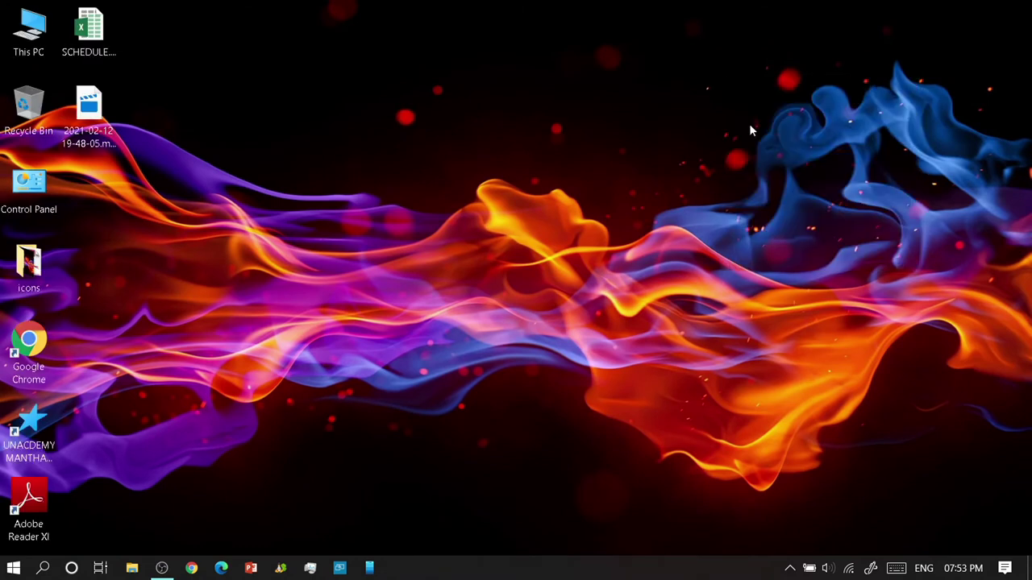
# Step: Launch System Configuration by running the msconfig command
pyautogui.press('super+r')
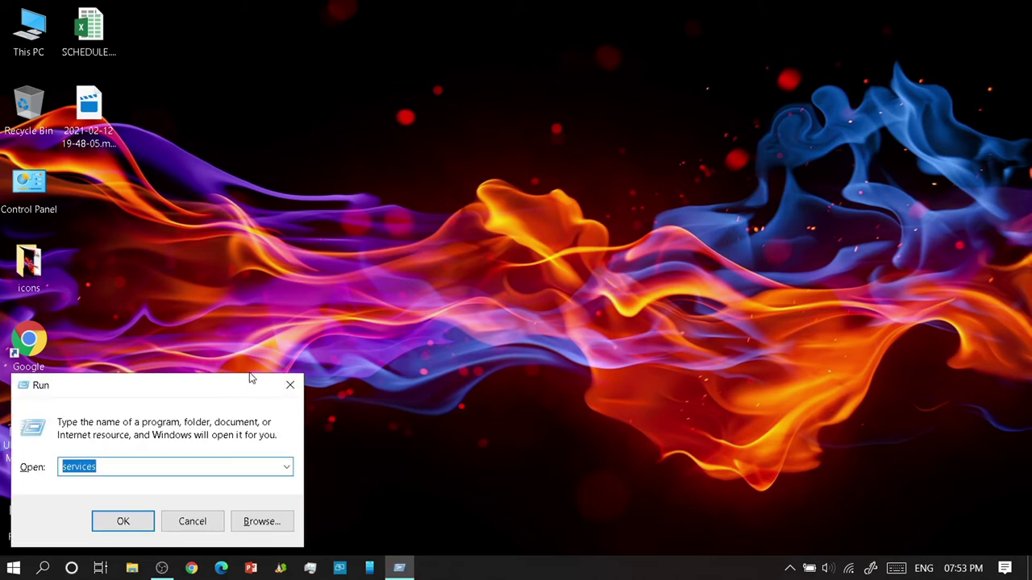
pyautogui.moveTo(238, 385); pyautogui.dragTo(722, 109)
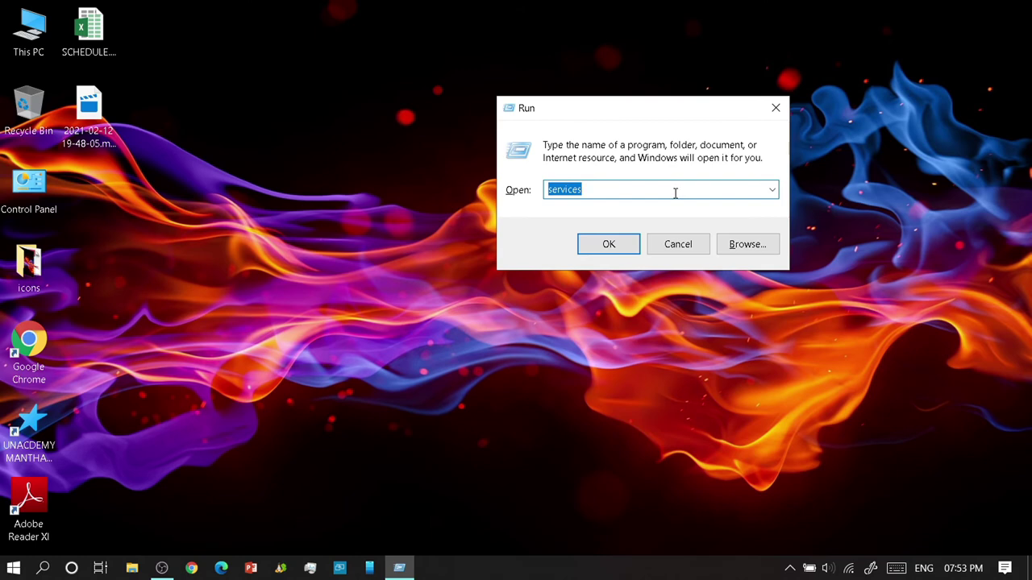
pyautogui.write('ms')
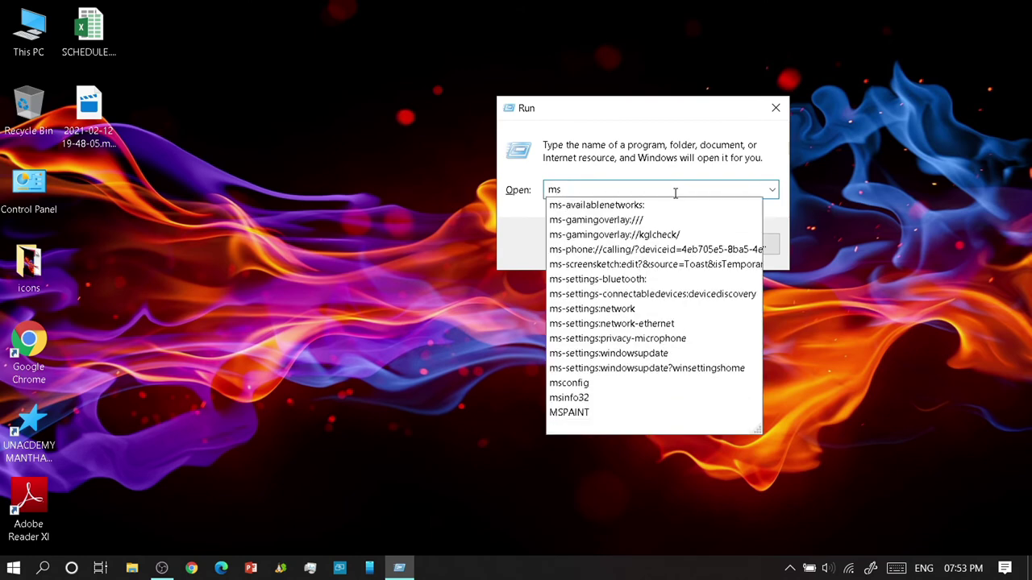
pyautogui.write('config')
pyautogui.press('Return')
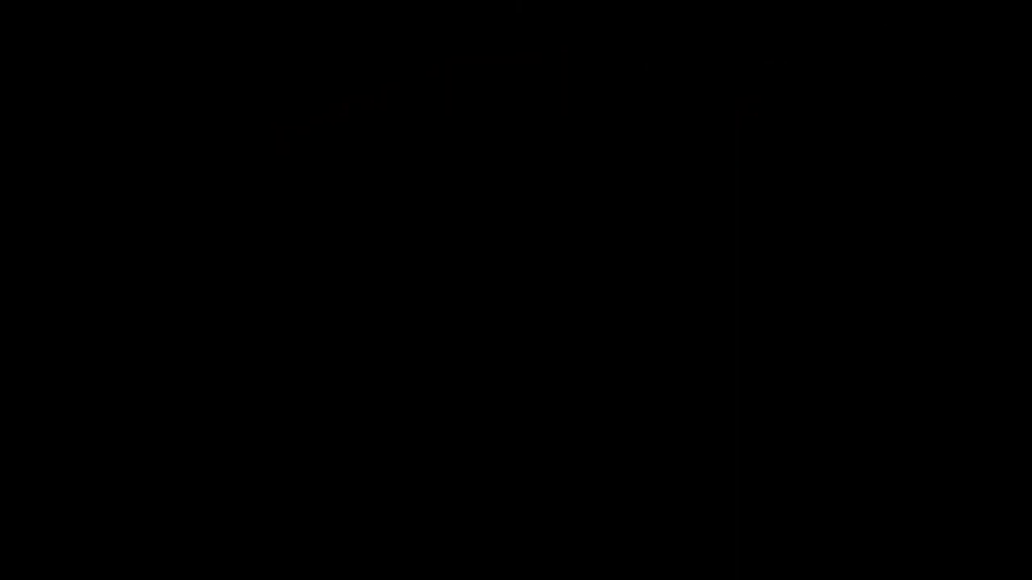
pyautogui.click(560, 369)
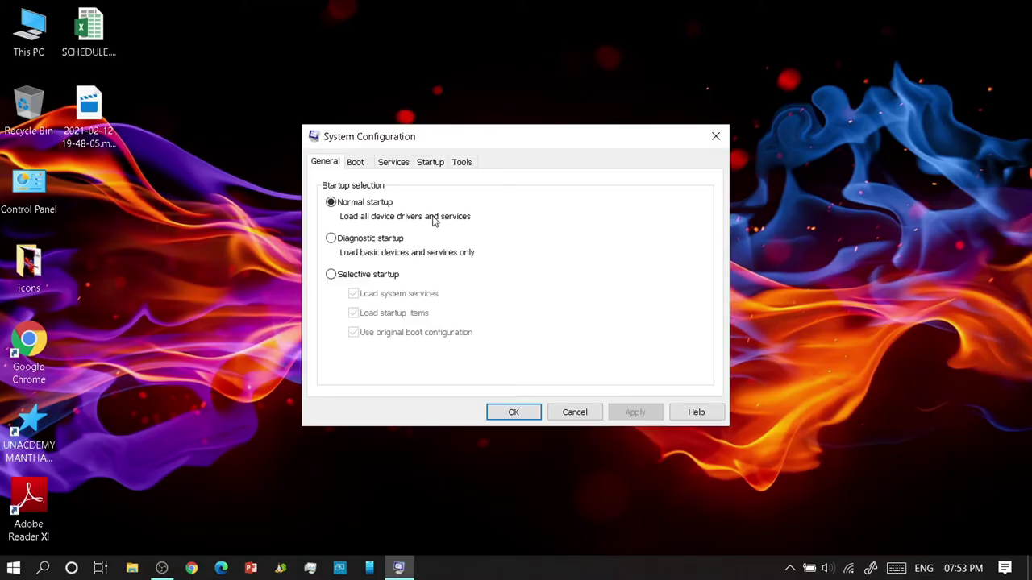
# Step: Display the services in System Configuration and hide all Microsoft services from the list
pyautogui.moveTo(452, 143); pyautogui.dragTo(468, 105)
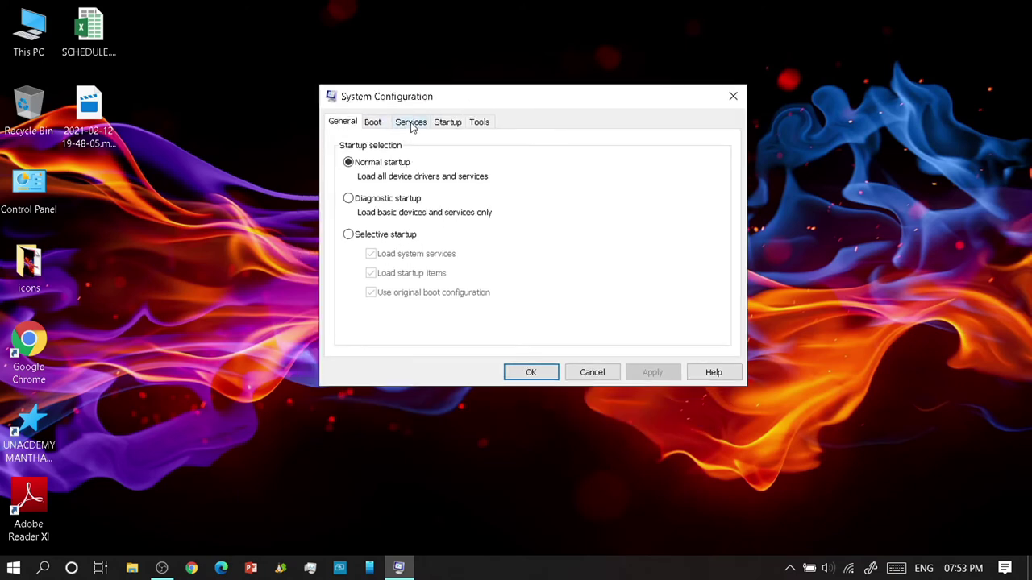
pyautogui.click(411, 124)
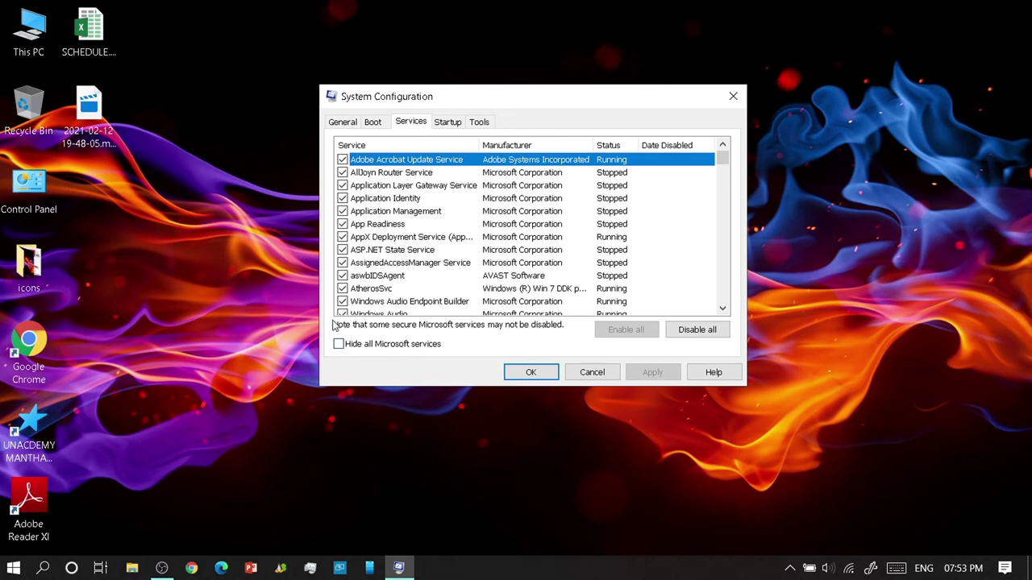
pyautogui.click(339, 348)
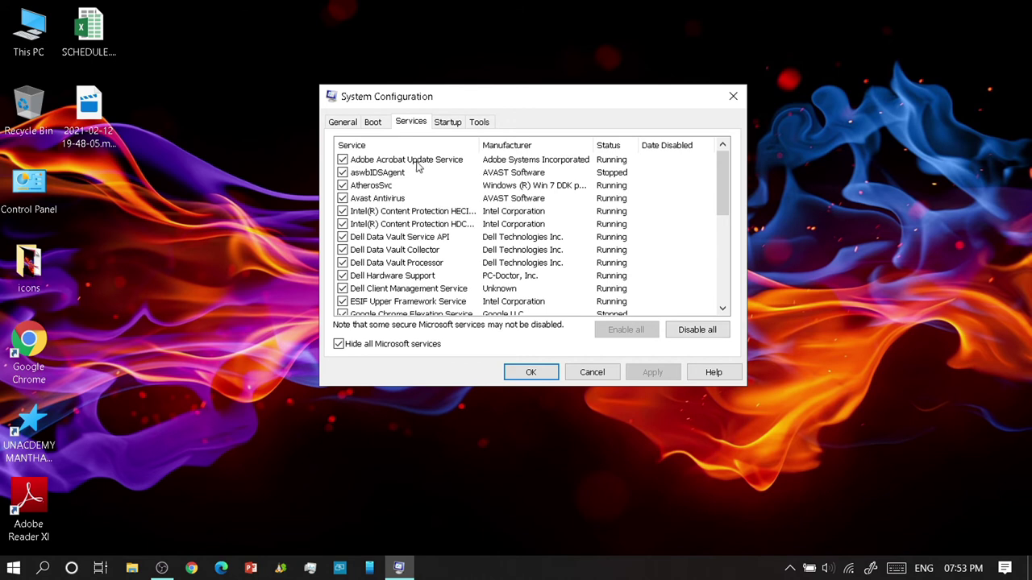
# Step: Check the Realtek Audio Service and Waves Audio Services entries, cancel System Configuration and refresh the desktop
pyautogui.click(418, 161)
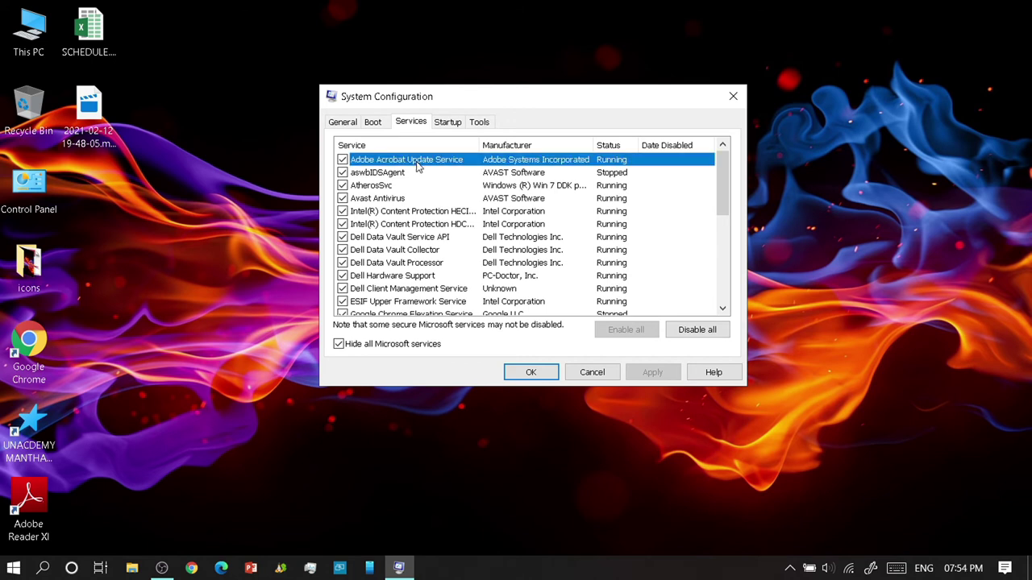
pyautogui.press('r')
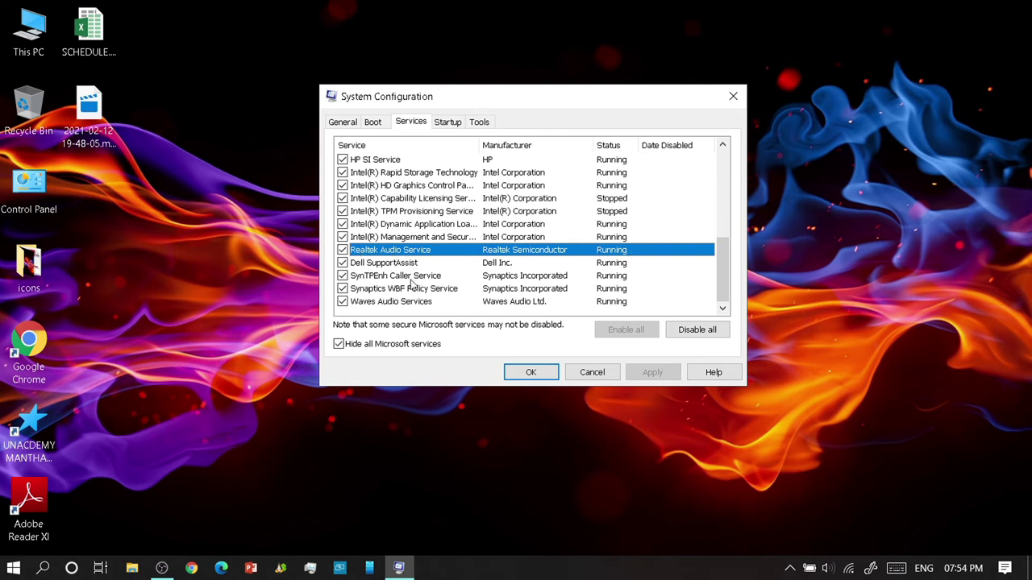
pyautogui.click(403, 307)
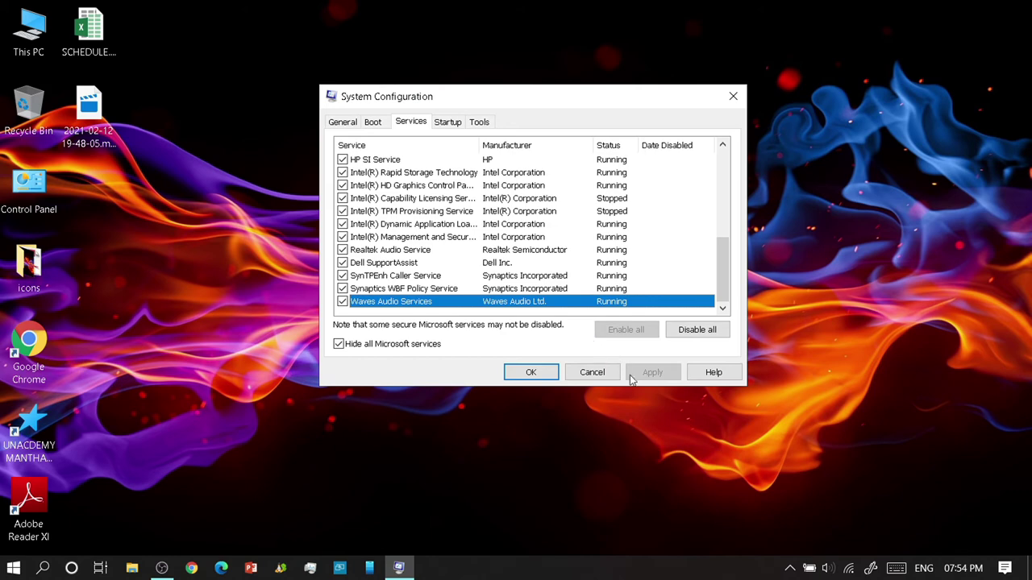
pyautogui.click(607, 373)
pyautogui.rightClick(559, 272)
pyautogui.click(578, 323)
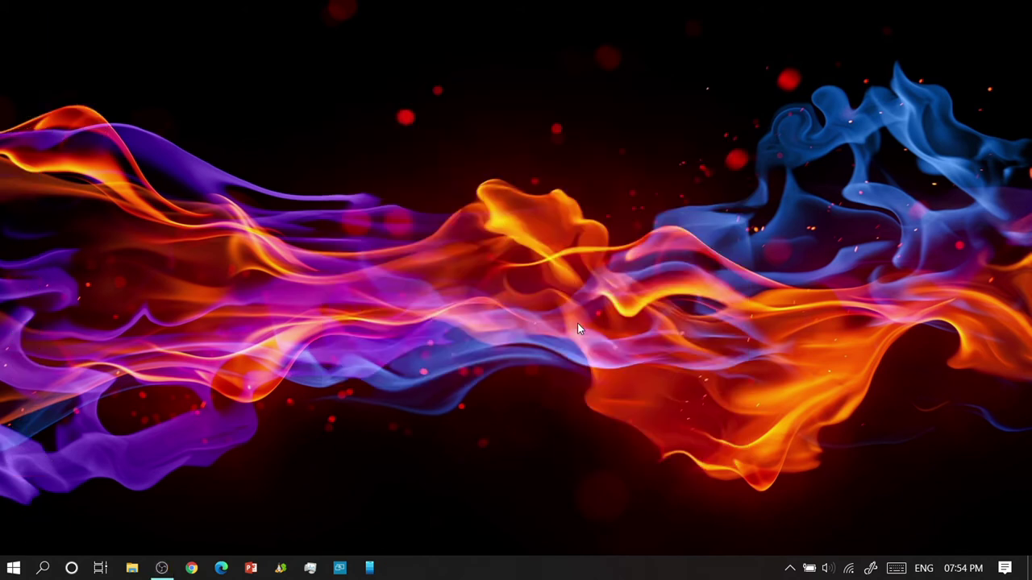
pyautogui.rightClick(578, 324)
pyautogui.click(615, 367)
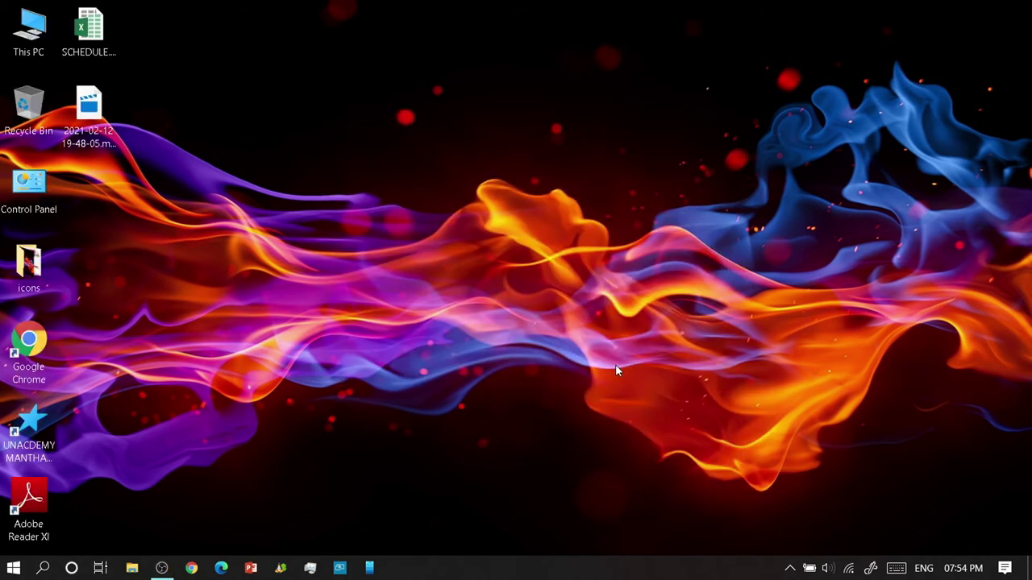
# Step: Search for Computer Management, open it maximized and display the Services list under Services and Applications
pyautogui.press('super')
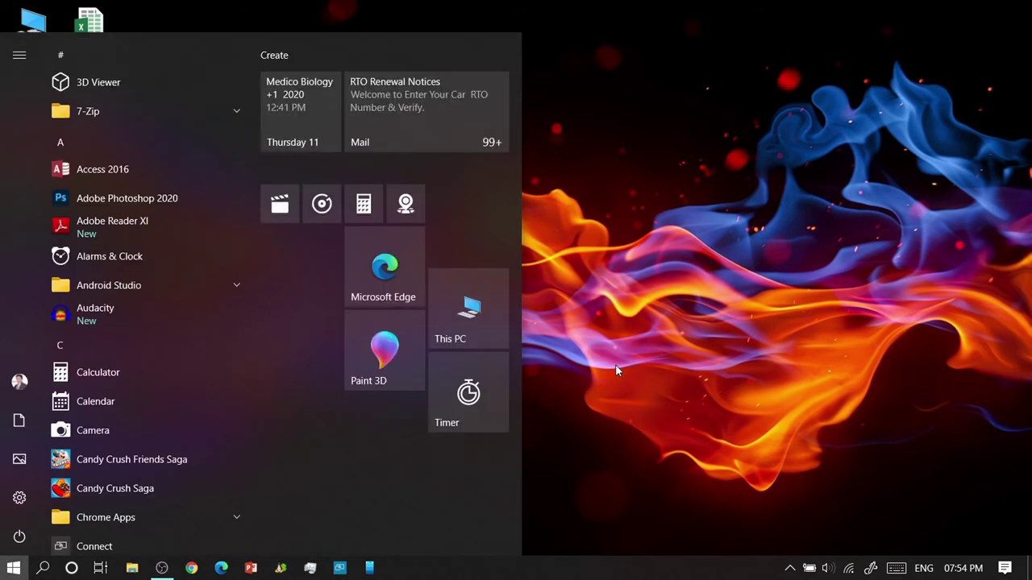
pyautogui.write('mana')
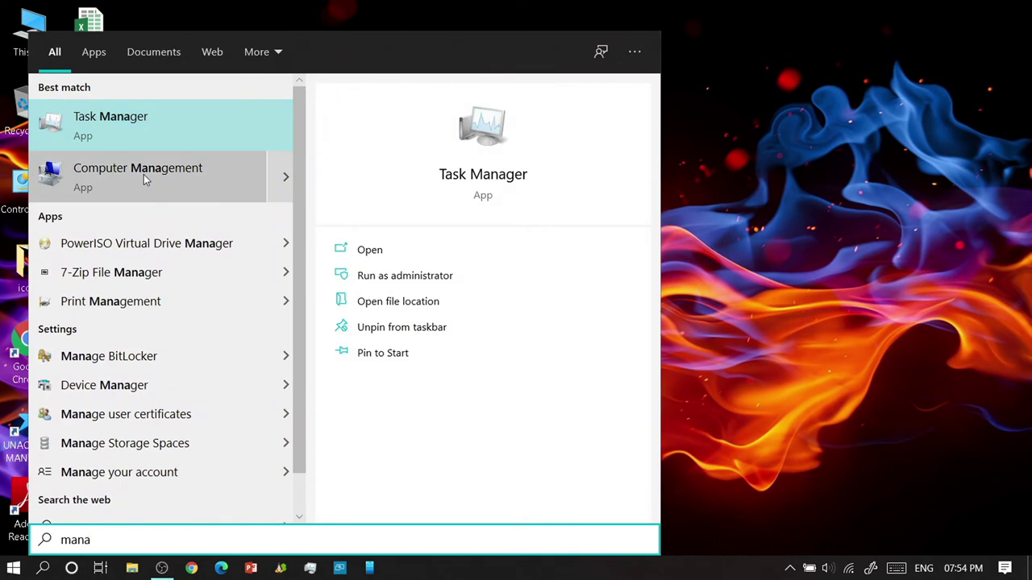
pyautogui.click(144, 176)
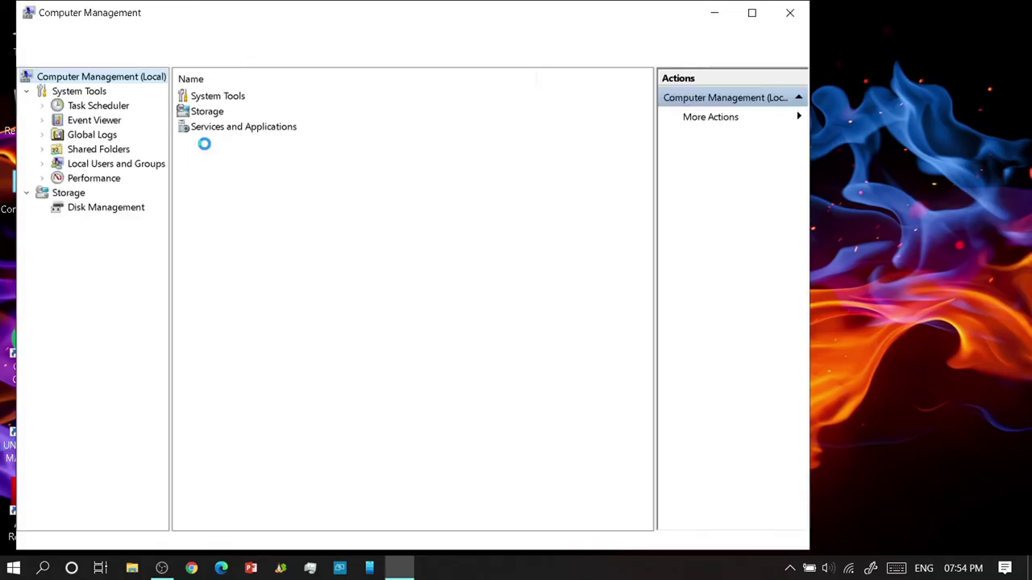
pyautogui.doubleClick(358, 14)
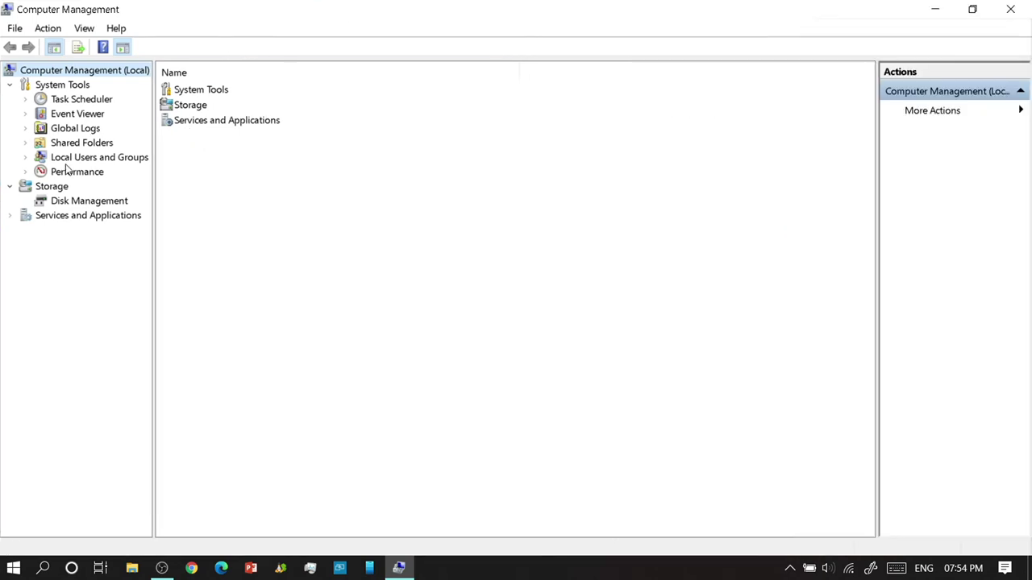
pyautogui.doubleClick(81, 219)
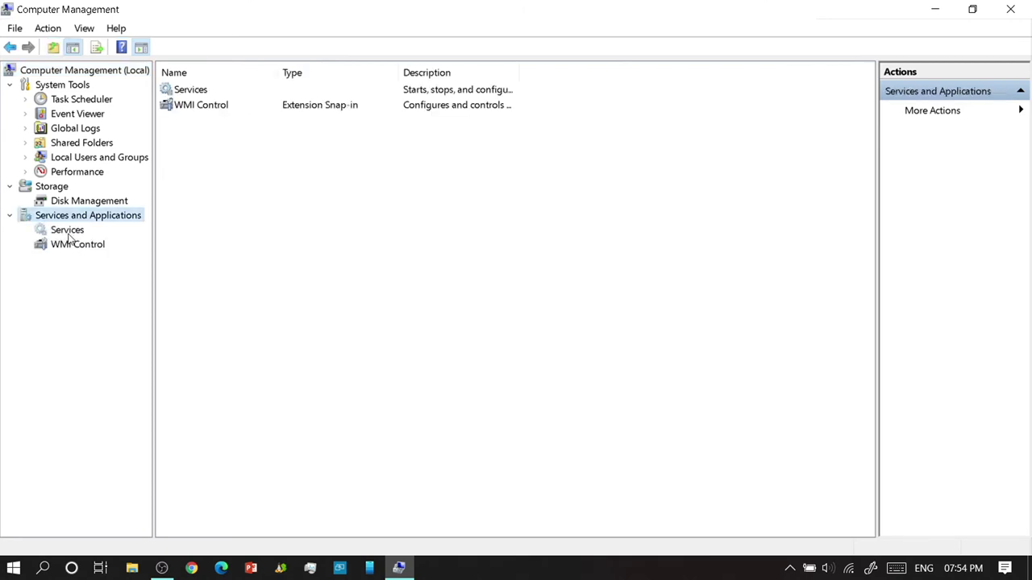
pyautogui.click(68, 231)
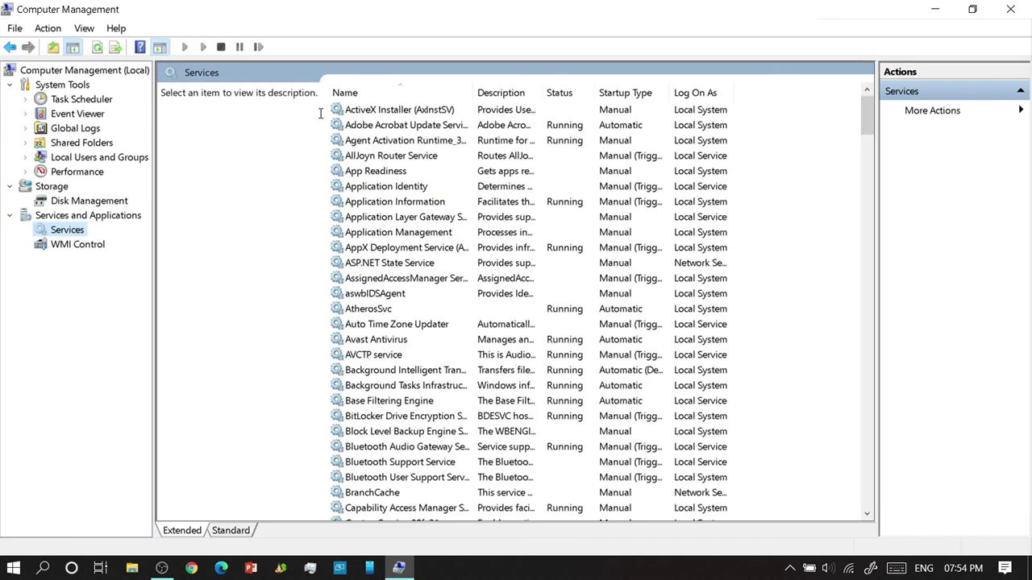
# Step: Find the Realtek Audio Service in the services list and select it to view its status and startup type
pyautogui.click(378, 117)
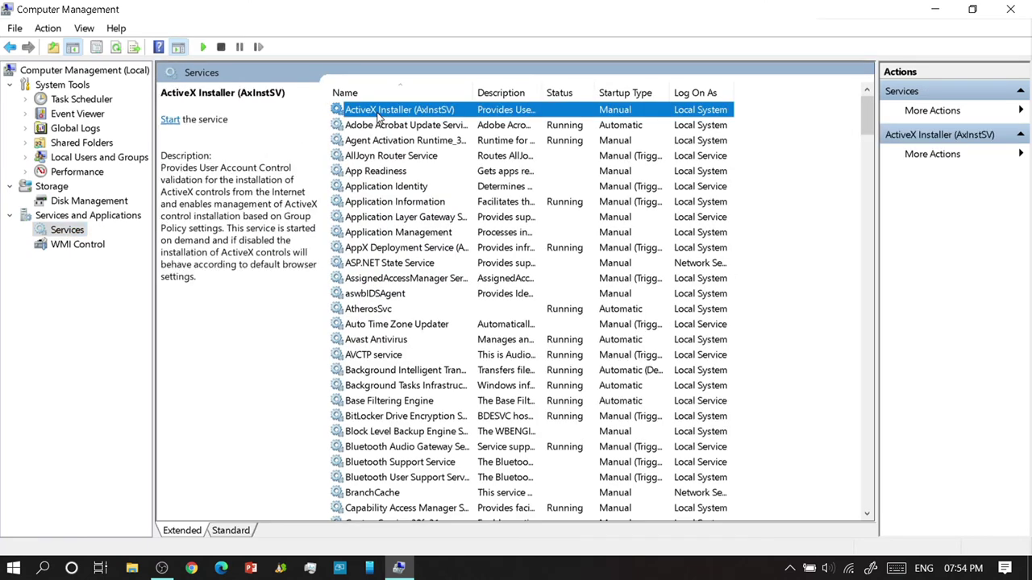
pyautogui.press('r')
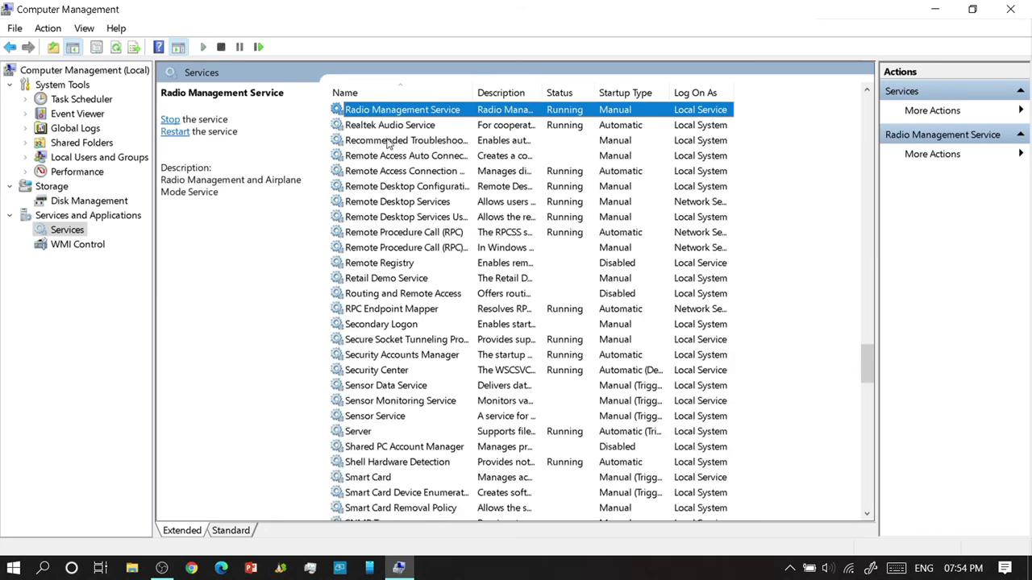
pyautogui.click(392, 125)
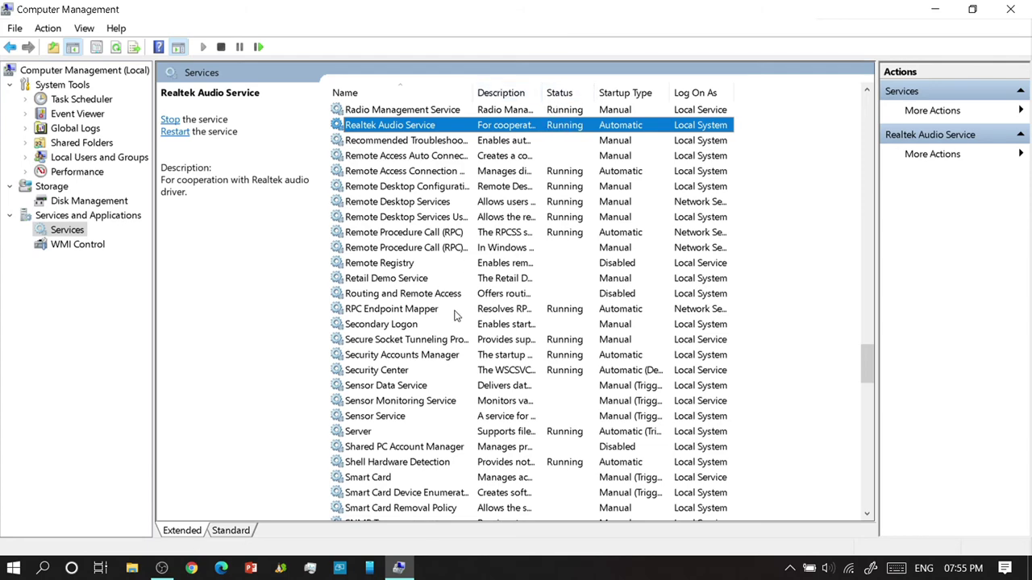
# Step: Find the Waves Audio Services entry in the services list, select it to check its status and startup type, and close Computer Management
pyautogui.press('w')
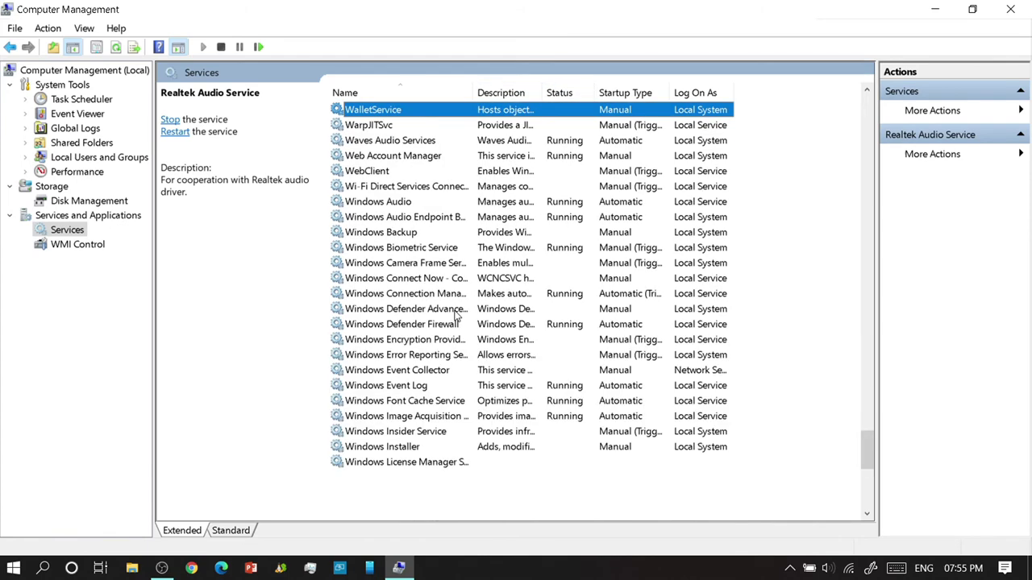
pyautogui.press('Down')
pyautogui.click(391, 142)
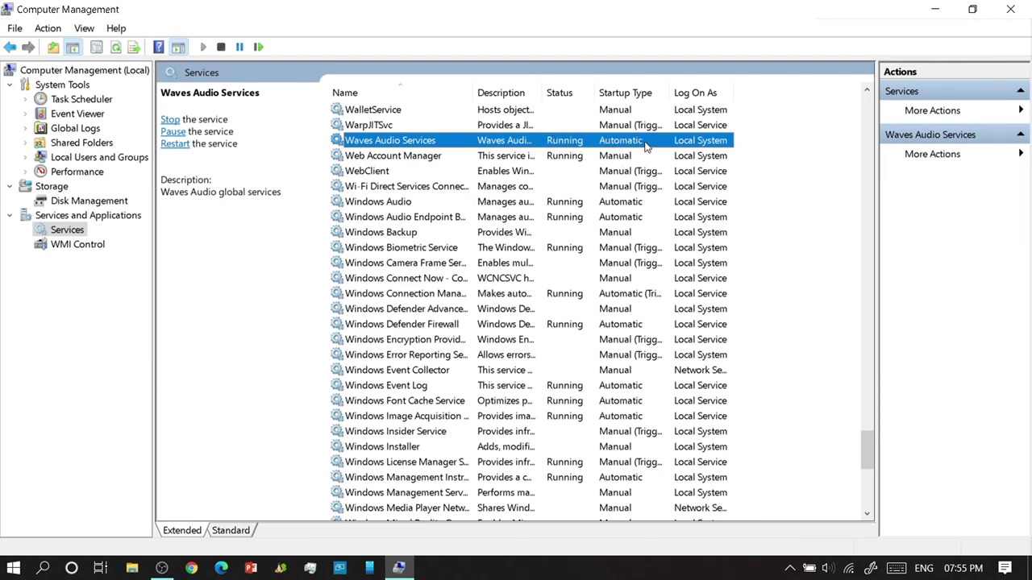
pyautogui.click(1010, 9)
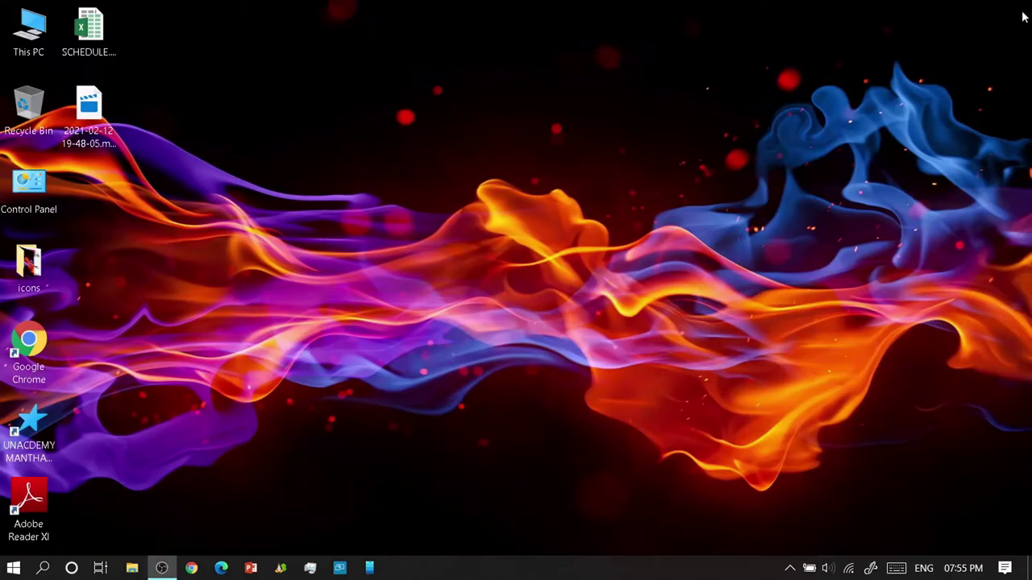
pyautogui.rightClick(703, 75)
pyautogui.click(746, 129)
pyautogui.rightClick(751, 128)
pyautogui.click(786, 178)
pyautogui.rightClick(785, 179)
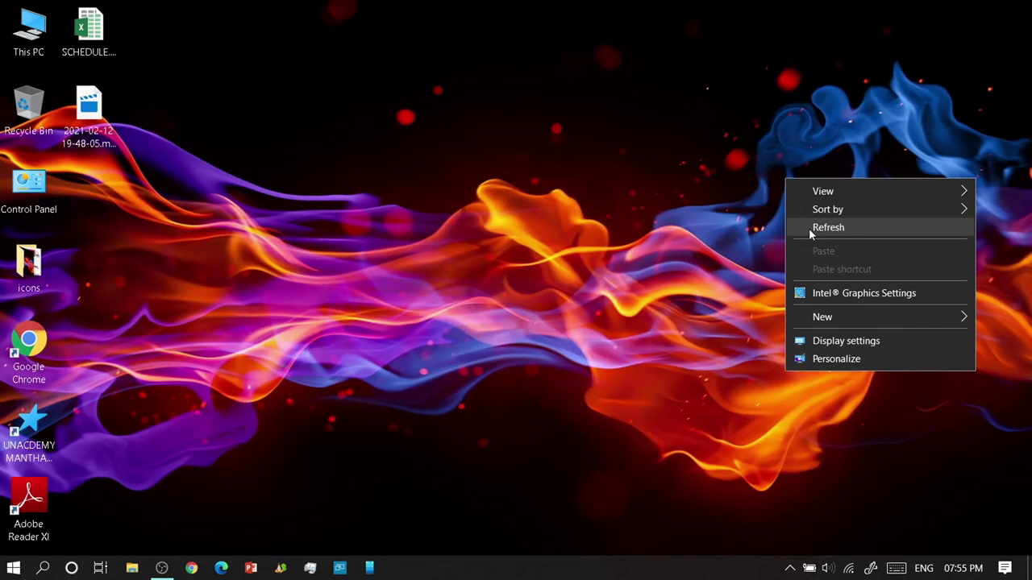
pyautogui.click(809, 228)
pyautogui.rightClick(810, 230)
pyautogui.click(832, 276)
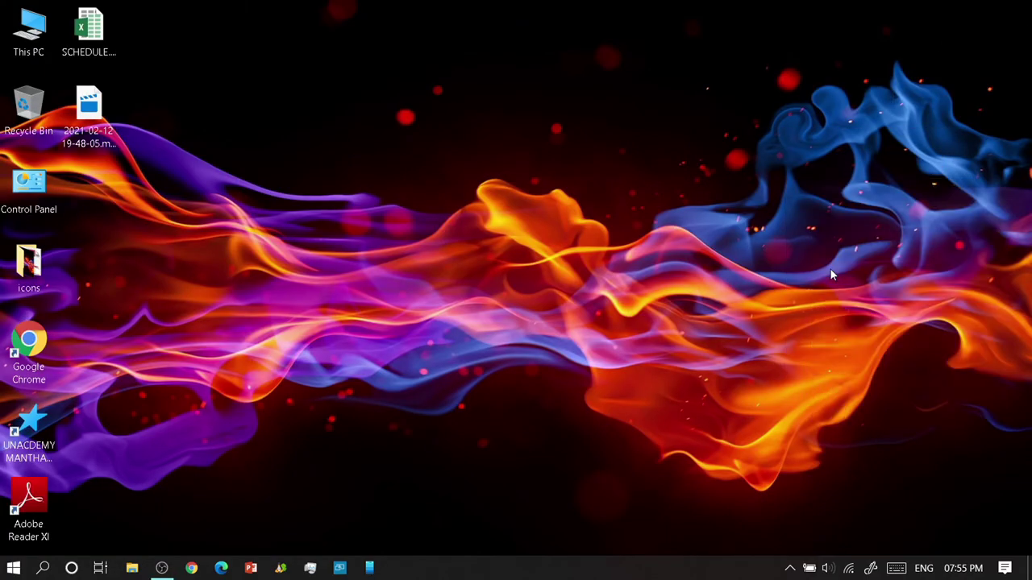
# Step: Search for "waves", open Waves MaxxAudioPro and display its Playback settings
pyautogui.press('super')
pyautogui.write('waves')
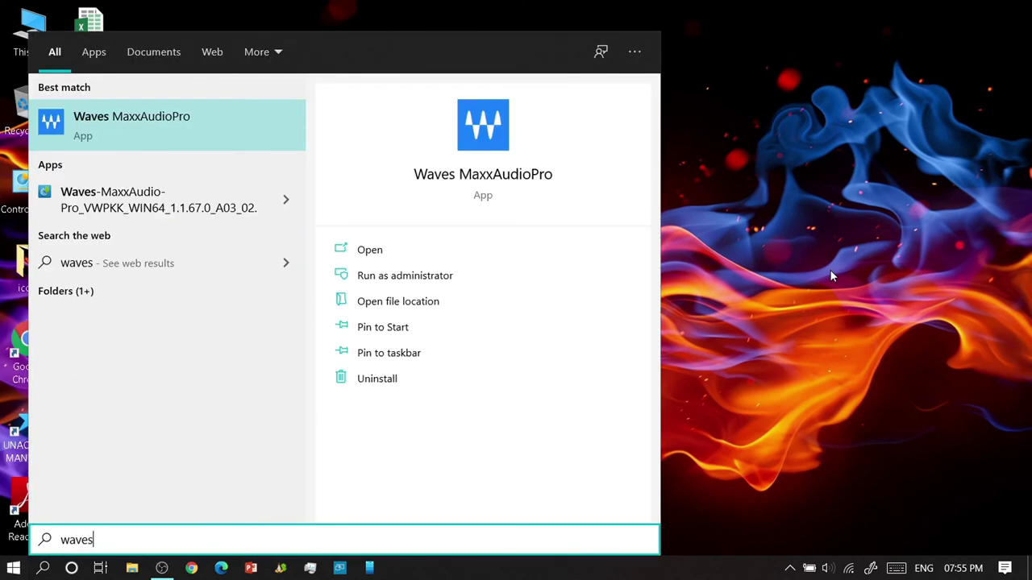
pyautogui.press('Escape')
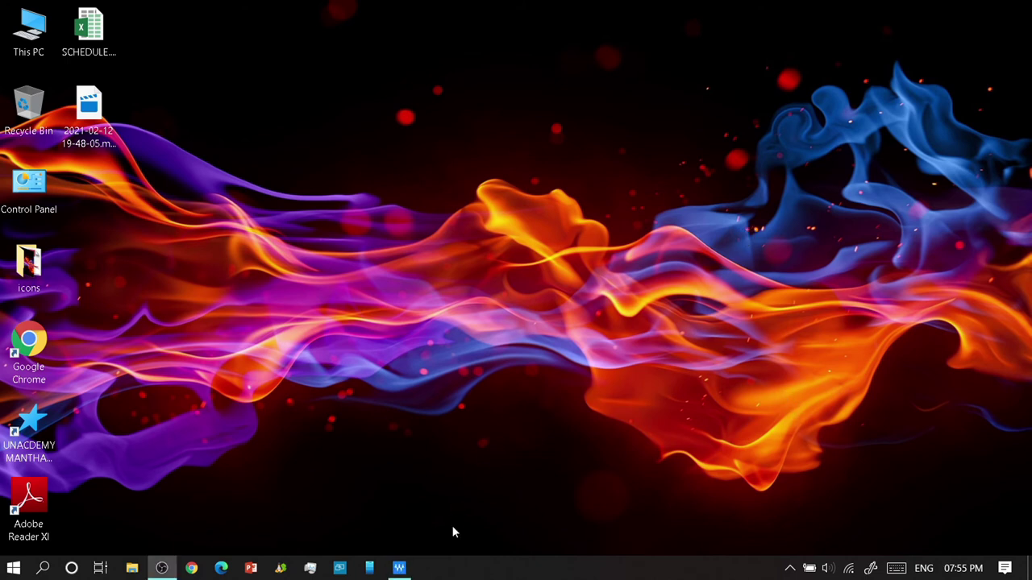
pyautogui.click(400, 568)
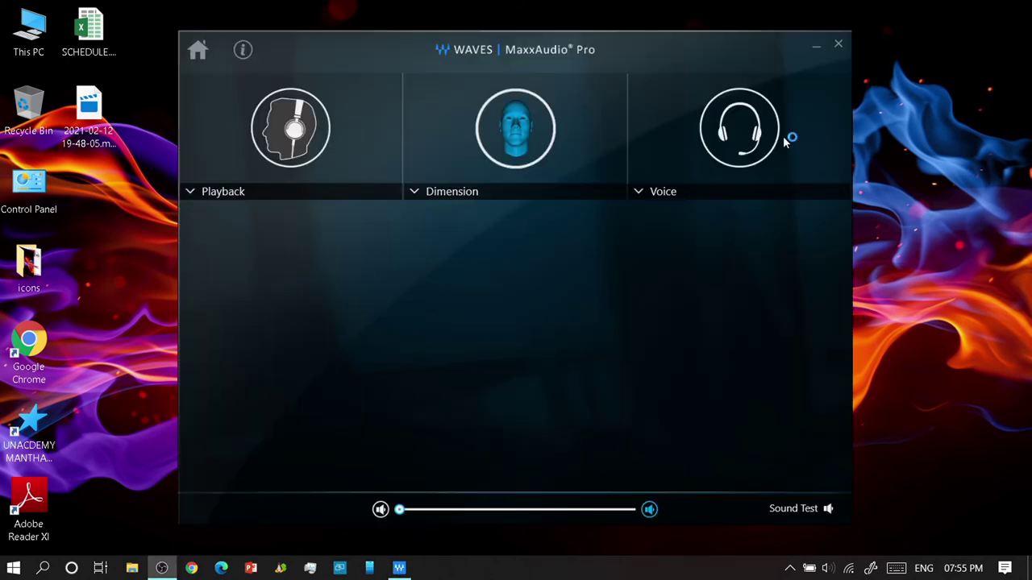
pyautogui.click(327, 150)
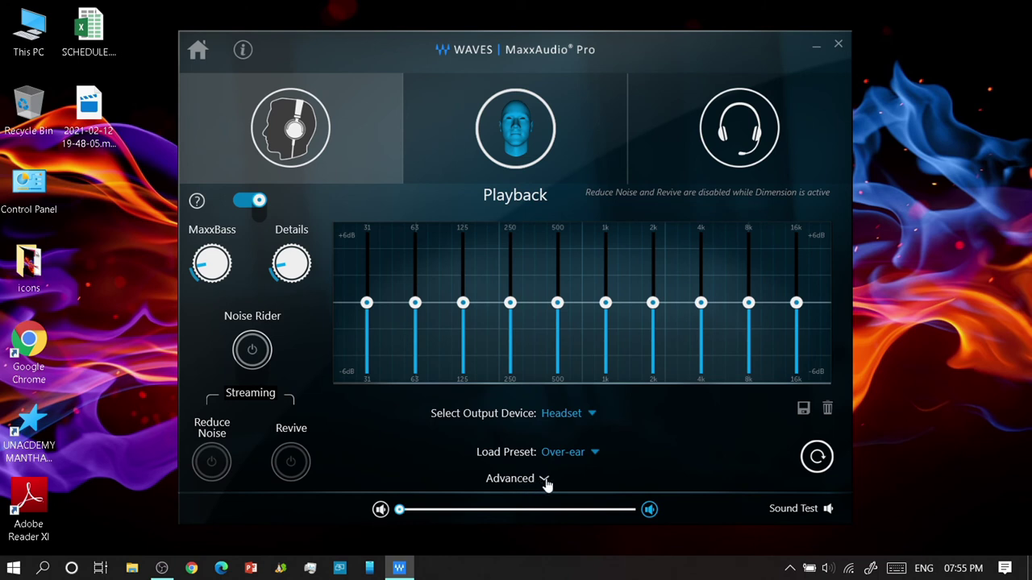
# Step: Check the pop-up dialog option for connected devices in the advanced Playback settings, and close Waves MaxxAudio Pro
pyautogui.click(545, 480)
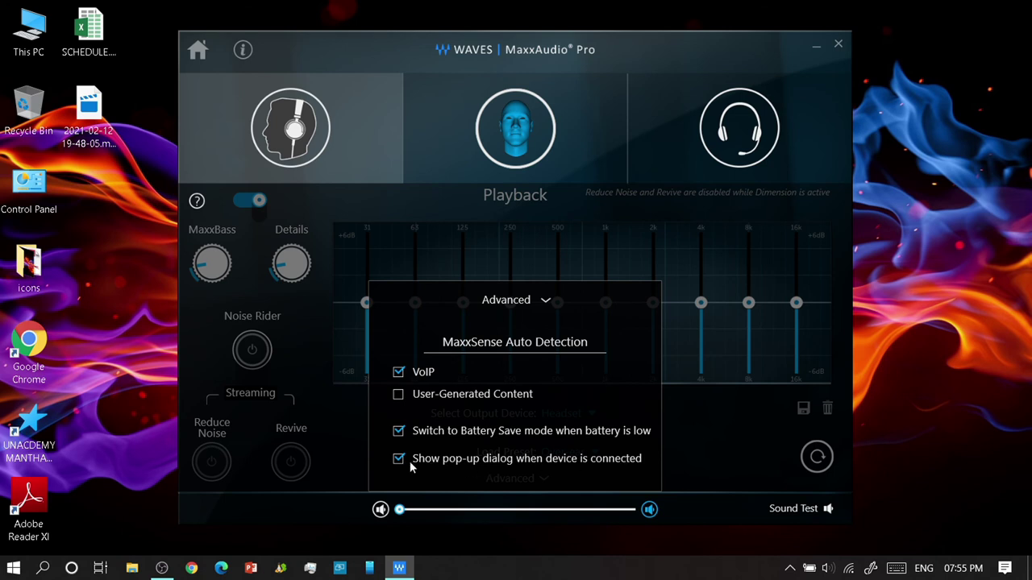
pyautogui.click(673, 433)
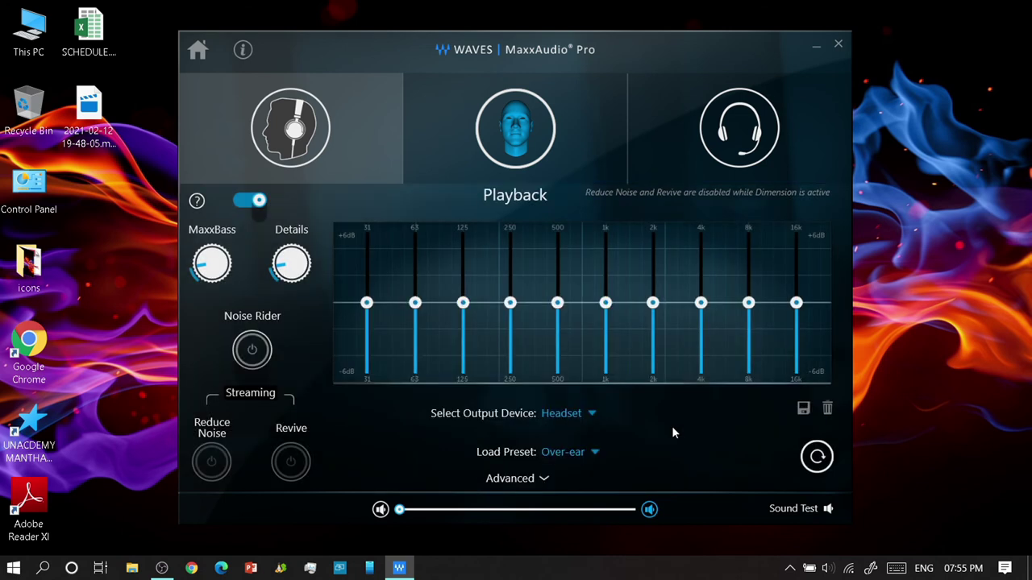
pyautogui.click(839, 47)
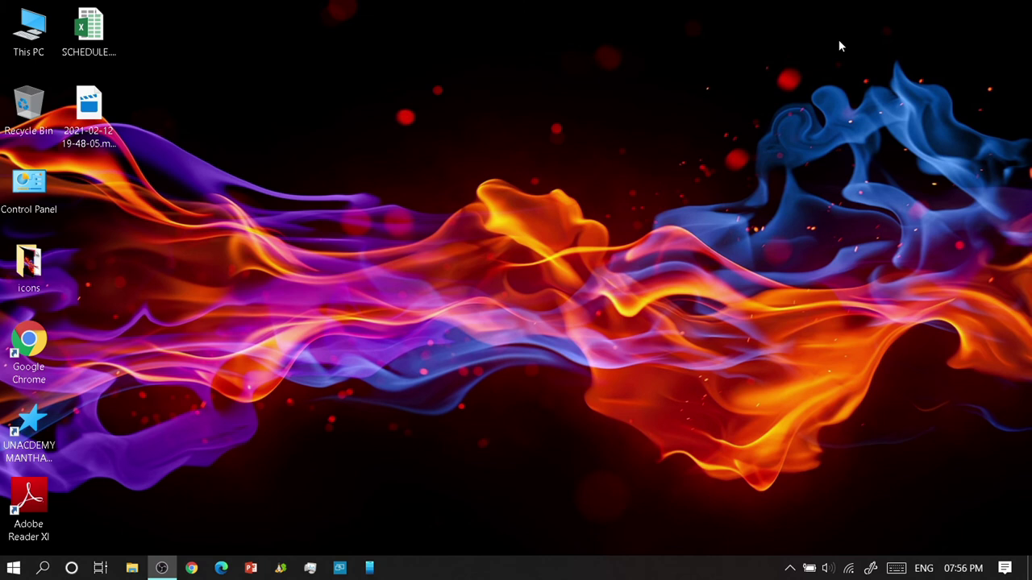
pyautogui.rightClick(838, 46)
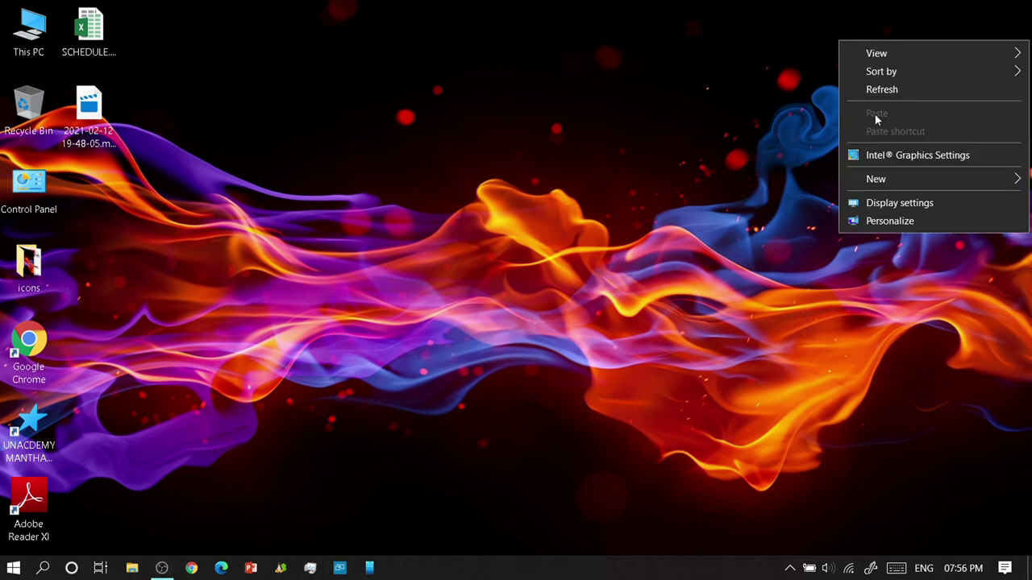
pyautogui.click(884, 88)
pyautogui.rightClick(904, 134)
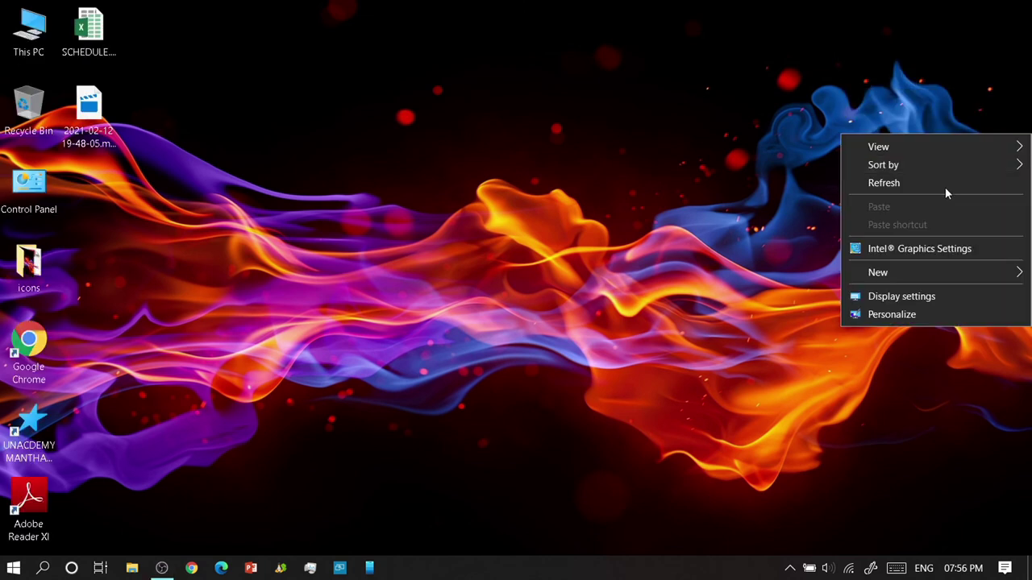
pyautogui.click(944, 184)
pyautogui.rightClick(767, 17)
pyautogui.click(813, 62)
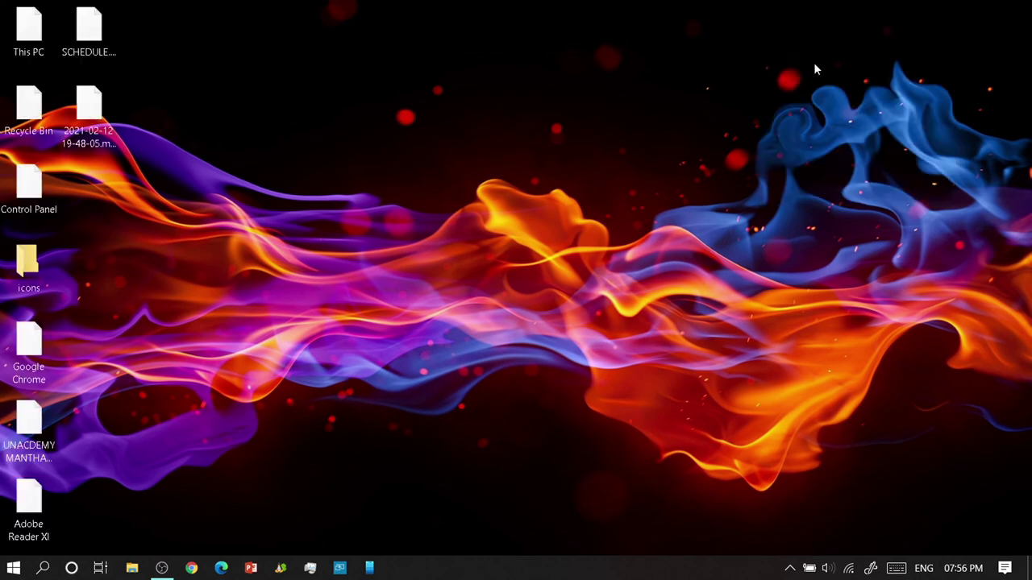
pyautogui.rightClick(814, 62)
pyautogui.click(856, 119)
pyautogui.rightClick(857, 120)
pyautogui.click(896, 167)
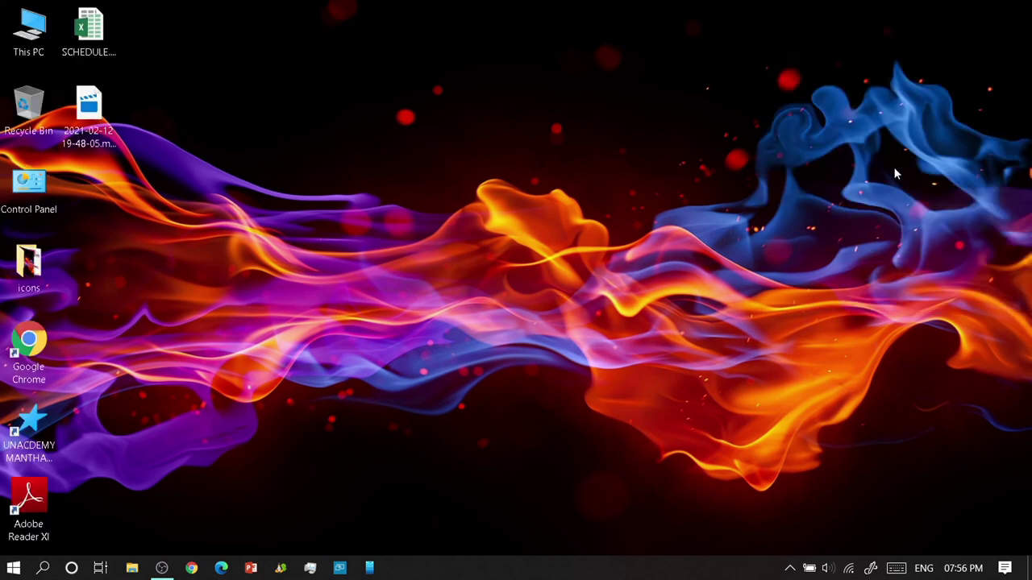
pyautogui.rightClick(895, 168)
pyautogui.click(912, 220)
pyautogui.rightClick(873, 163)
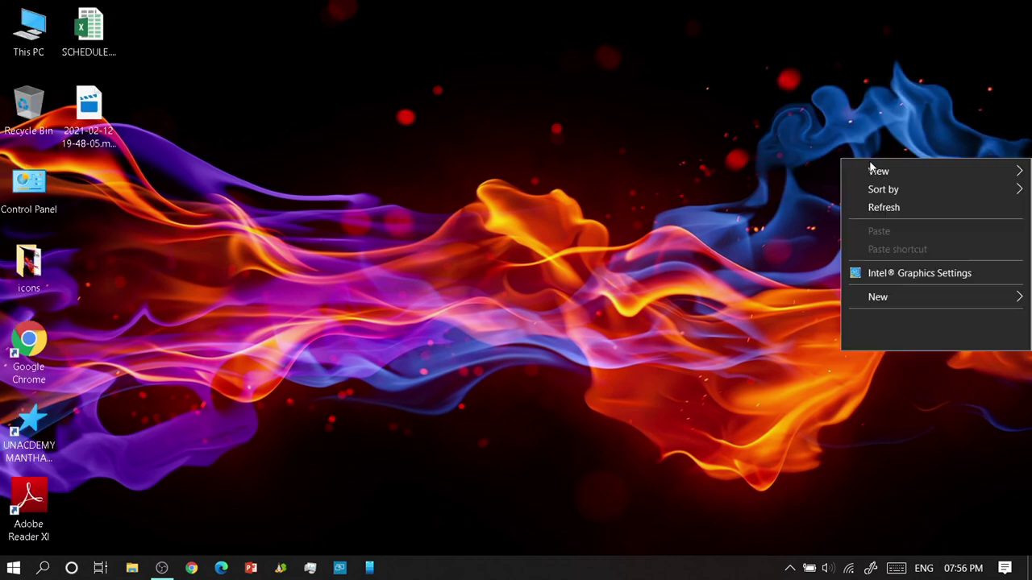
pyautogui.click(887, 208)
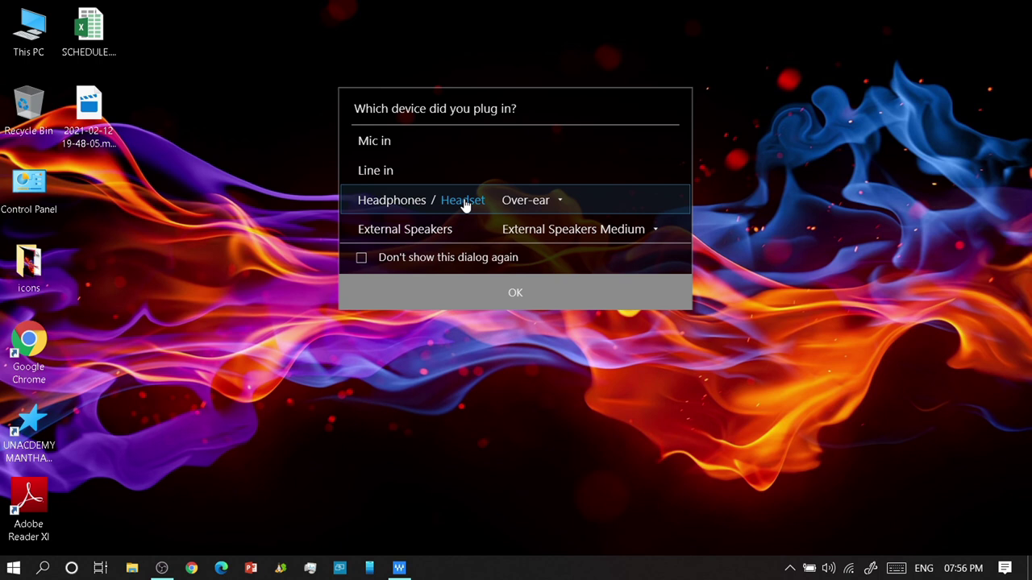
# Step: Confirm Headset with the Over-ear preset as the plugged-in device
pyautogui.click(496, 295)
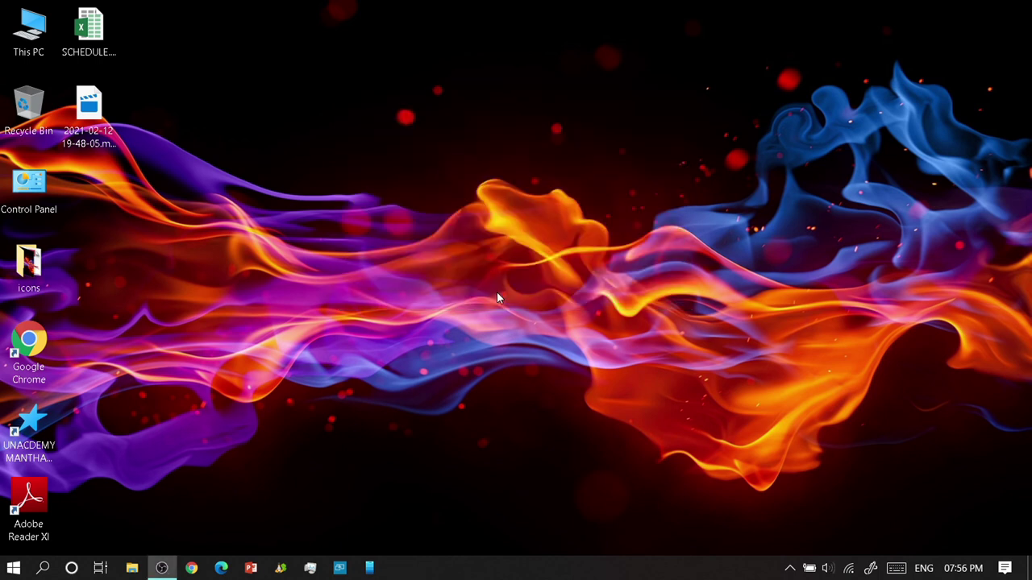
pyautogui.rightClick(461, 202)
pyautogui.click(498, 257)
pyautogui.rightClick(497, 259)
pyautogui.click(534, 311)
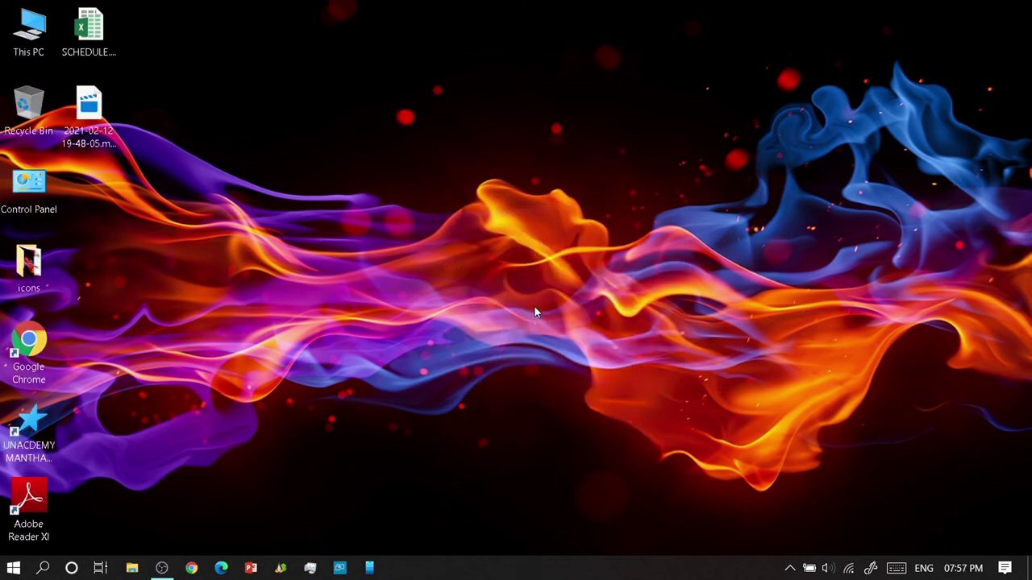
pyautogui.rightClick(534, 305)
pyautogui.click(566, 357)
pyautogui.rightClick(464, 107)
pyautogui.click(525, 157)
pyautogui.rightClick(525, 155)
pyautogui.click(558, 207)
pyautogui.rightClick(557, 206)
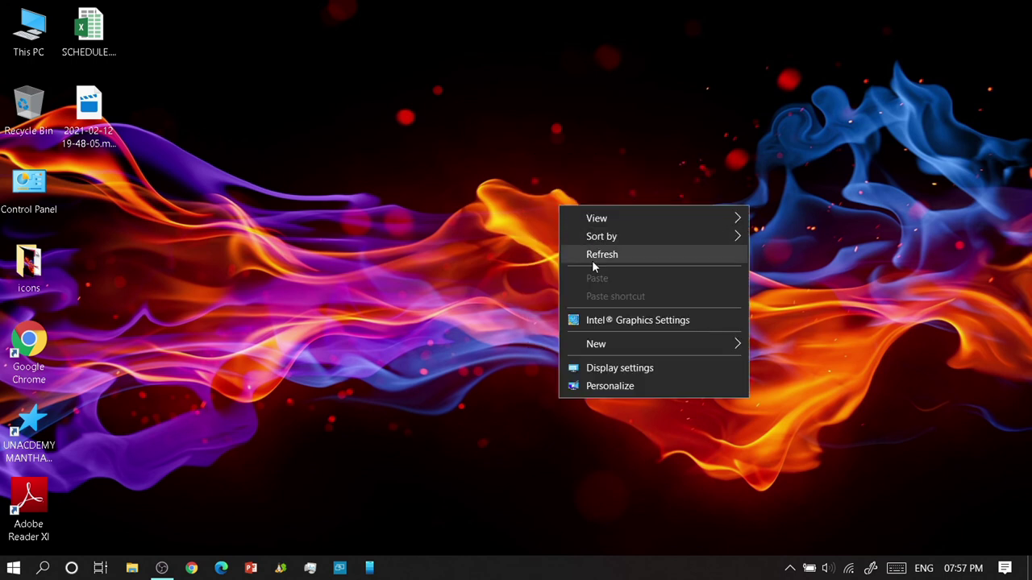